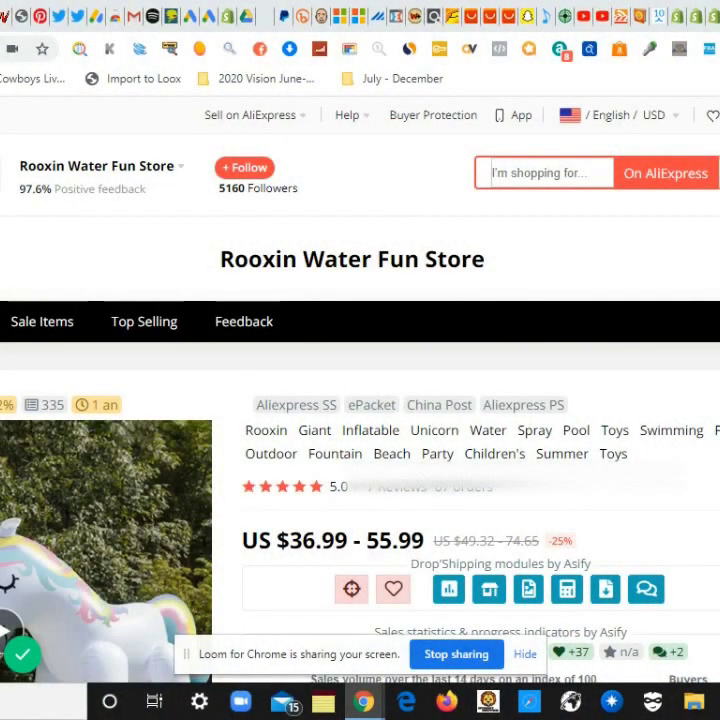
Start the Loox review import and target the Gigantic Unicorn & Elephant Backyard Sprinkler product.
{"action": "scroll", "coordinate": [360, 400], "scroll_direction": "down", "scroll_amount": 2}
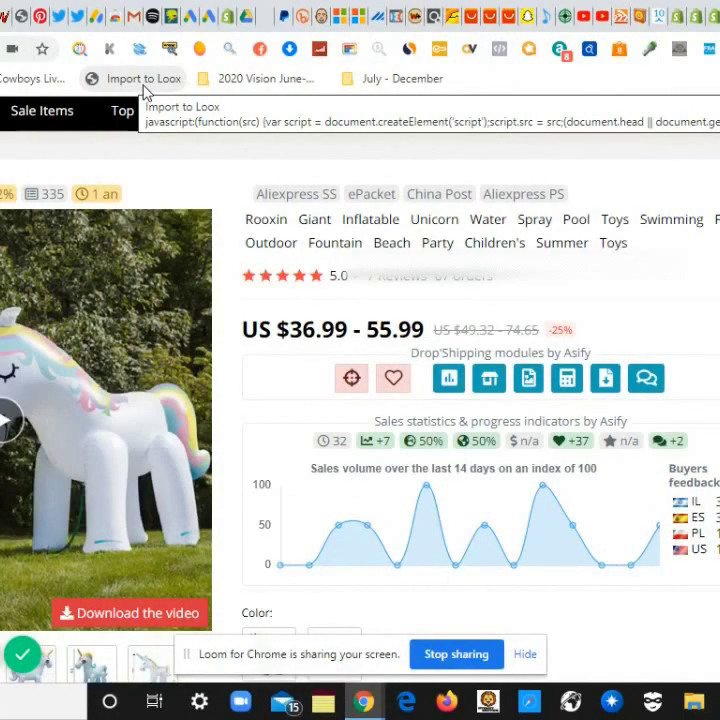
{"action": "left_click", "coordinate": [145, 88]}
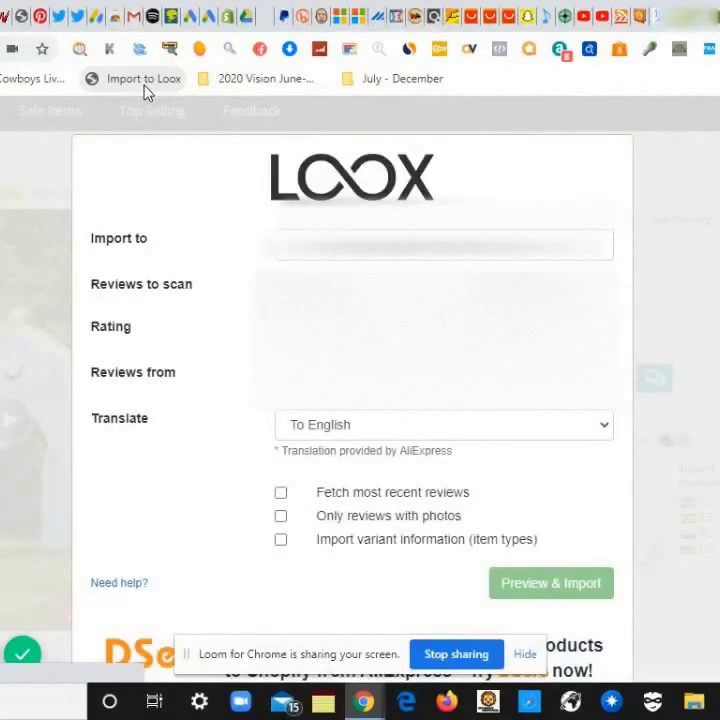
{"action": "left_click", "coordinate": [600, 259]}
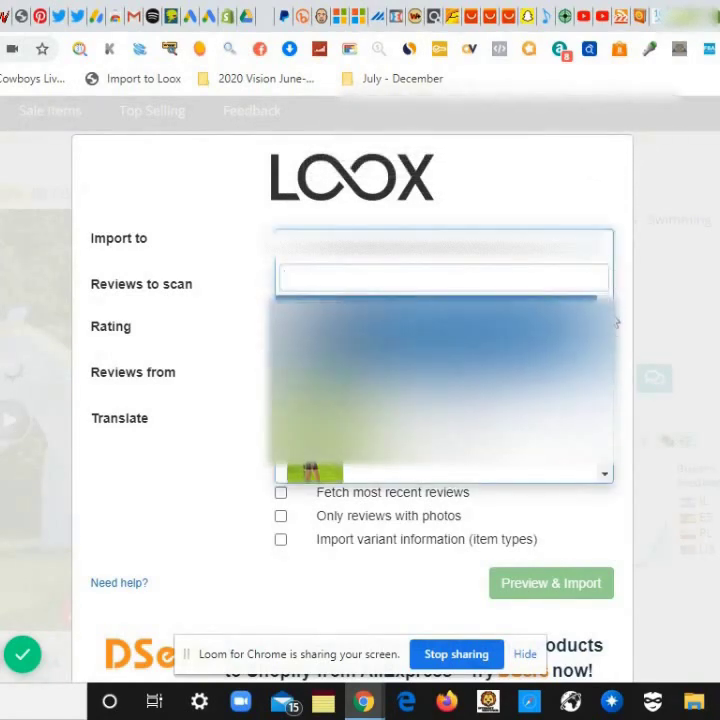
{"action": "left_click_drag", "start_coordinate": [607, 326], "coordinate": [607, 333]}
{"action": "scroll", "coordinate": [607, 320], "scroll_direction": "down", "scroll_amount": 2}
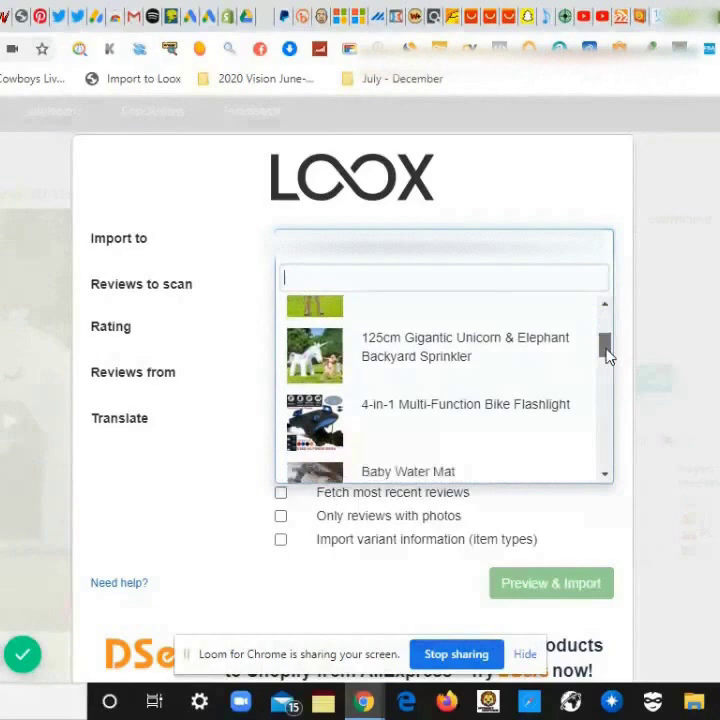
{"action": "scroll", "coordinate": [607, 305], "scroll_direction": "down", "scroll_amount": 1}
{"action": "scroll", "coordinate": [580, 302], "scroll_direction": "up", "scroll_amount": 1}
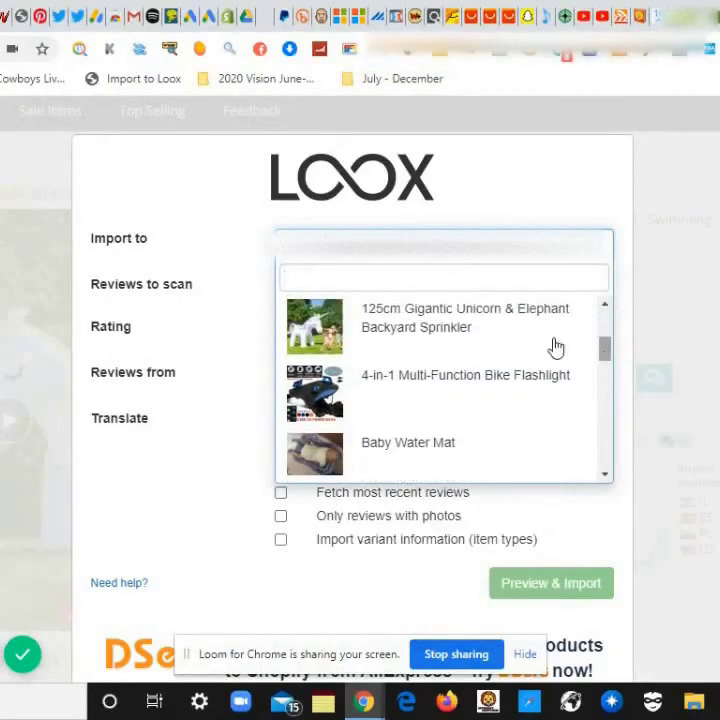
{"action": "left_click", "coordinate": [463, 338]}
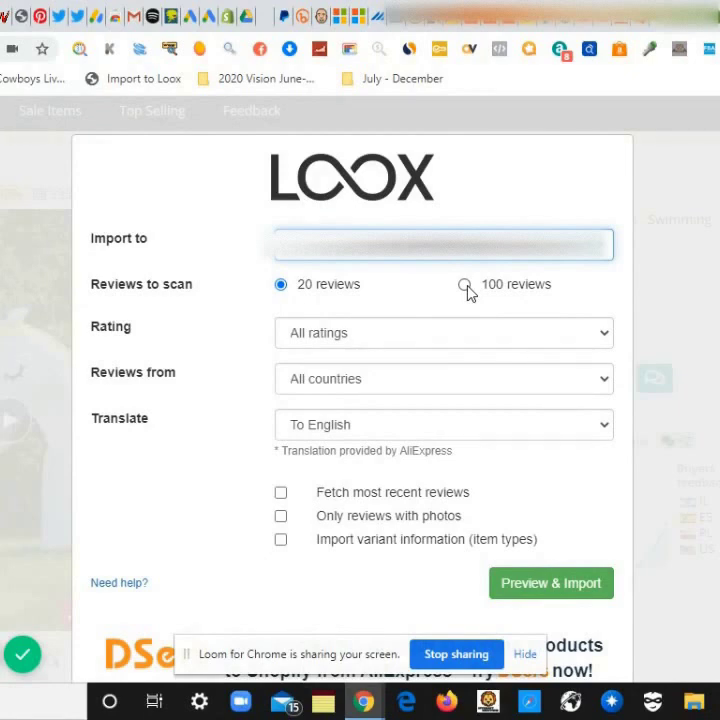
Set the scan to 100 reviews rated 4 stars and up, from all countries.
{"action": "left_click", "coordinate": [465, 285]}
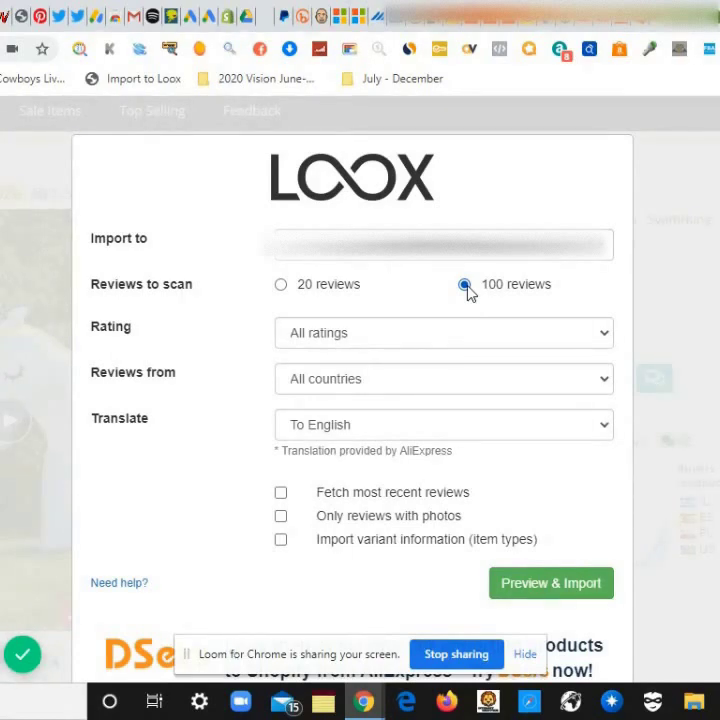
{"action": "left_click", "coordinate": [505, 331]}
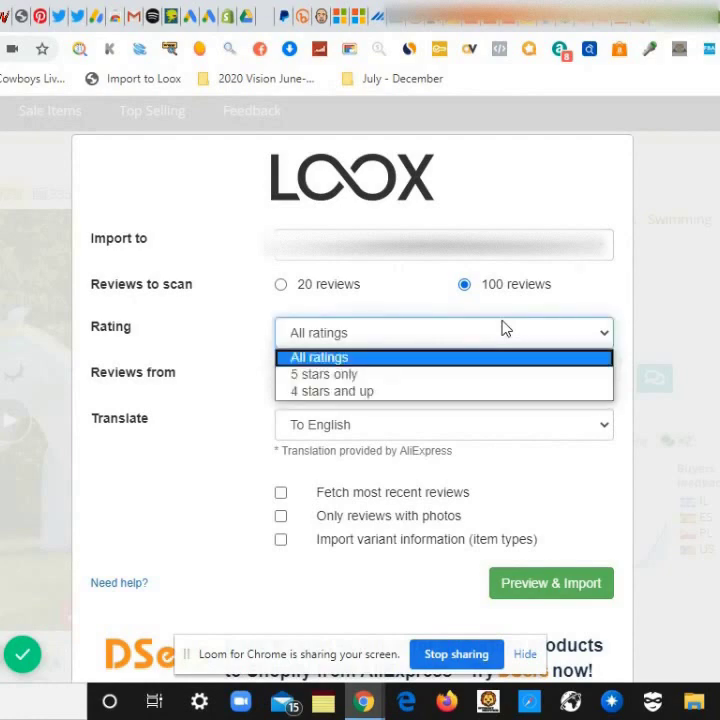
{"action": "left_click", "coordinate": [305, 391]}
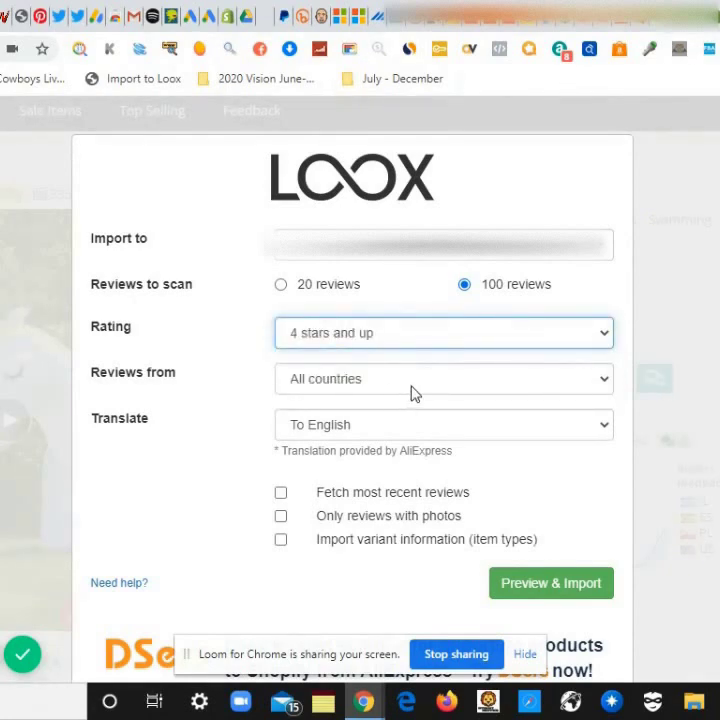
{"action": "left_click", "coordinate": [414, 385]}
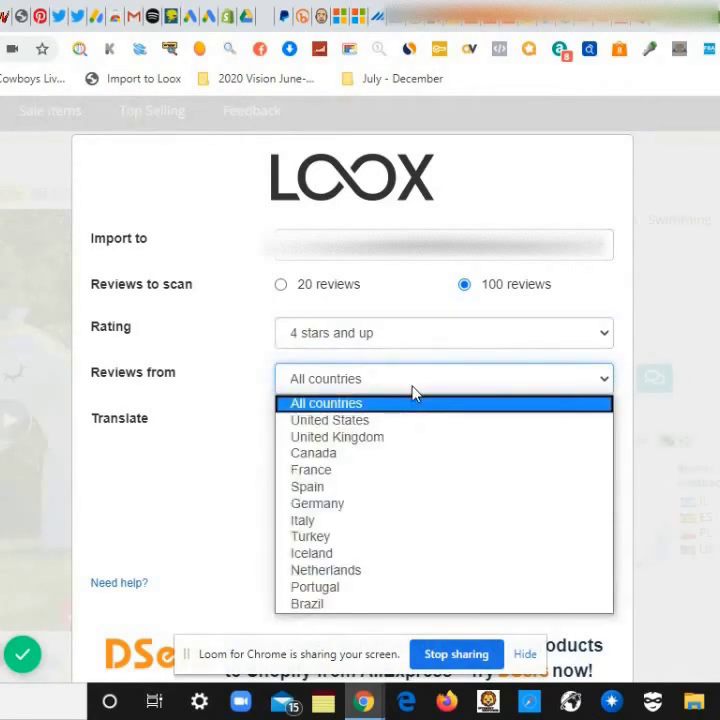
{"action": "left_click", "coordinate": [250, 373]}
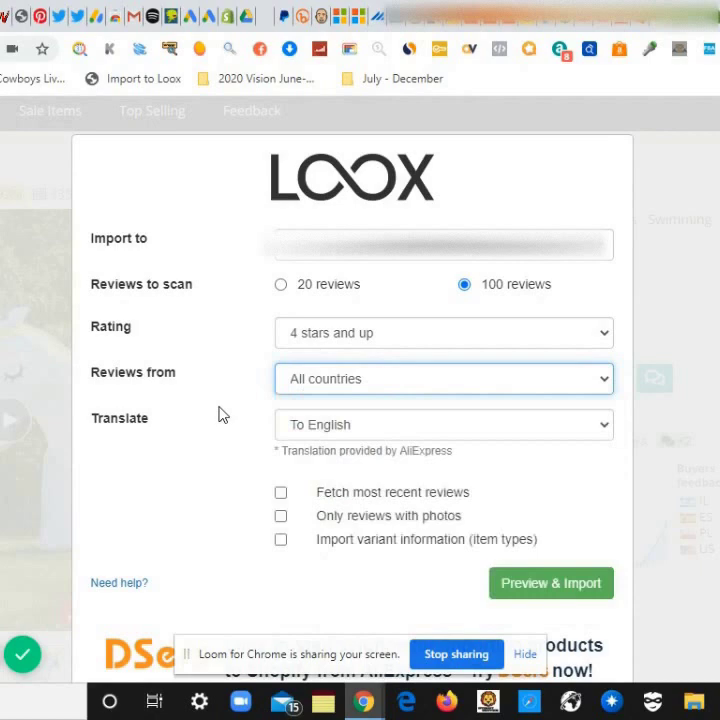
Keep the translation set to English and bring up the import preview.
{"action": "left_click", "coordinate": [378, 430]}
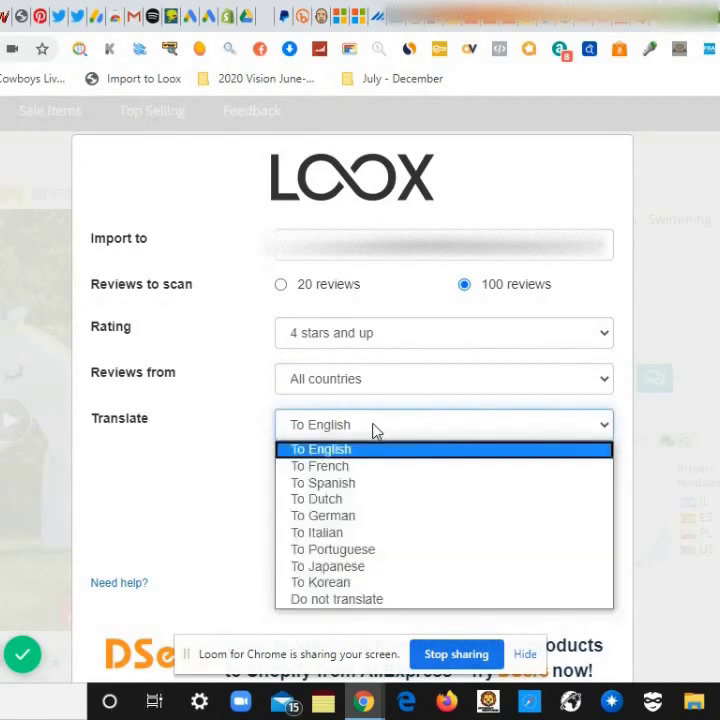
{"action": "left_click", "coordinate": [288, 401]}
{"action": "left_click", "coordinate": [208, 482]}
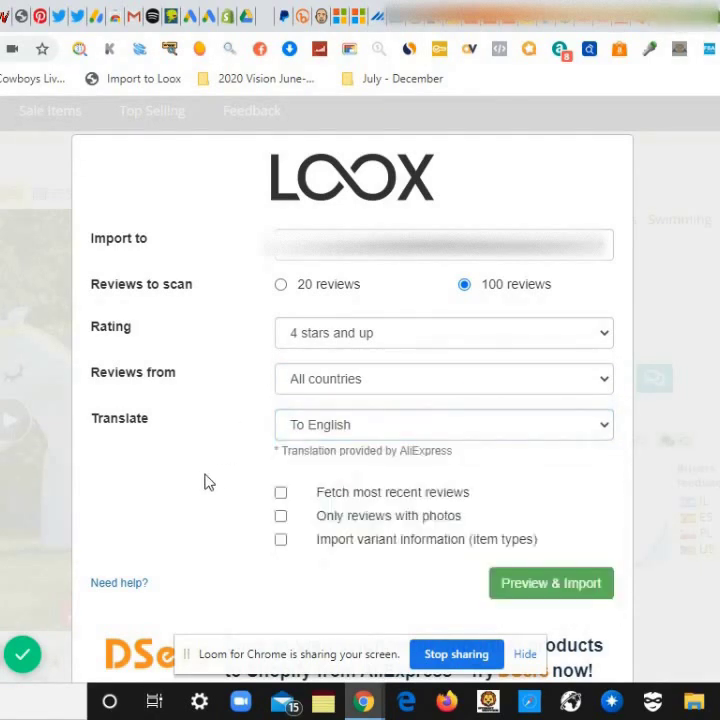
{"action": "left_click", "coordinate": [578, 590]}
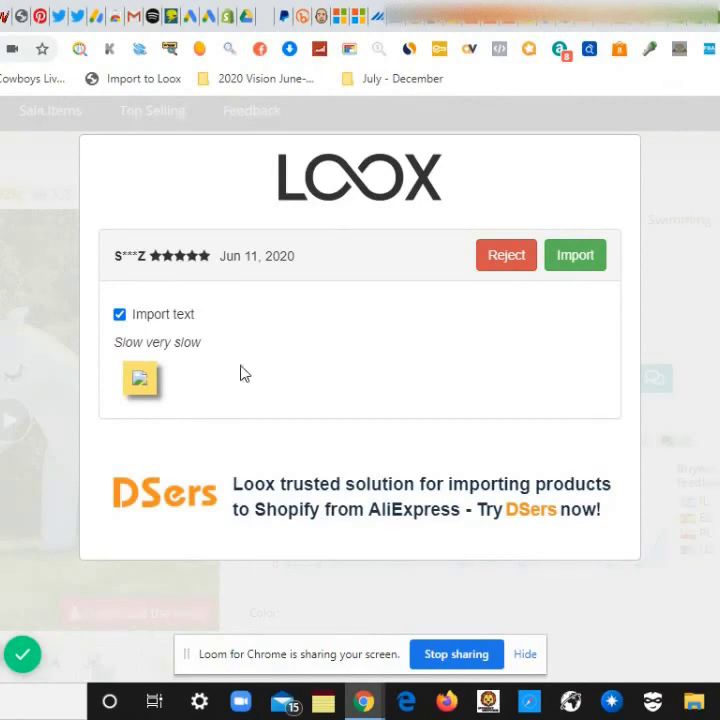
Reject the 'Slow very slow' review, then import the Mar 4 through May 10, 2020 reviews.
{"action": "left_click", "coordinate": [499, 256]}
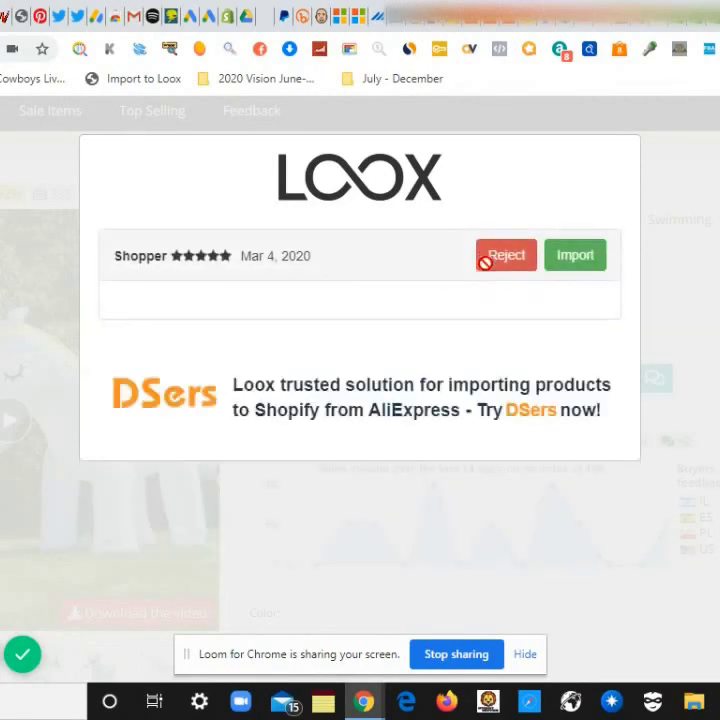
{"action": "left_click", "coordinate": [578, 259]}
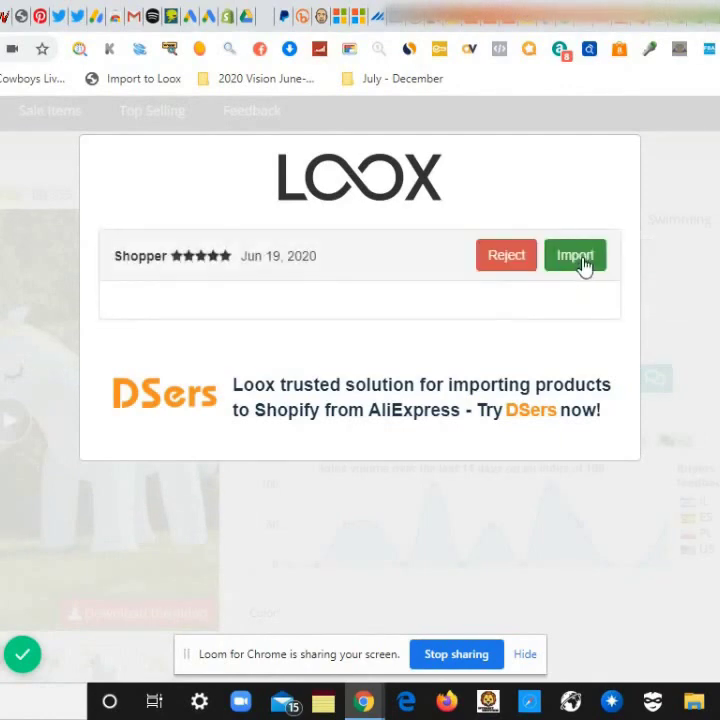
{"action": "left_click", "coordinate": [587, 263]}
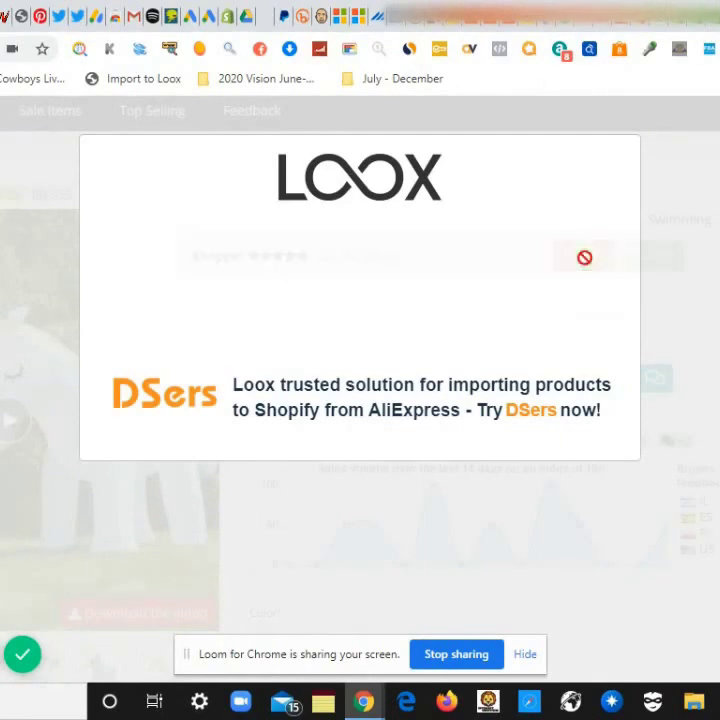
{"action": "left_click", "coordinate": [578, 262]}
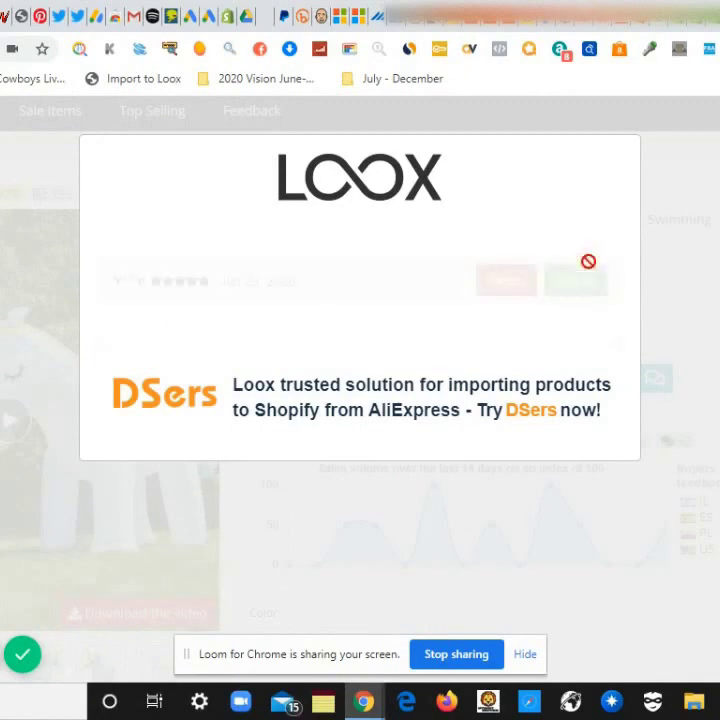
{"action": "left_click", "coordinate": [575, 262]}
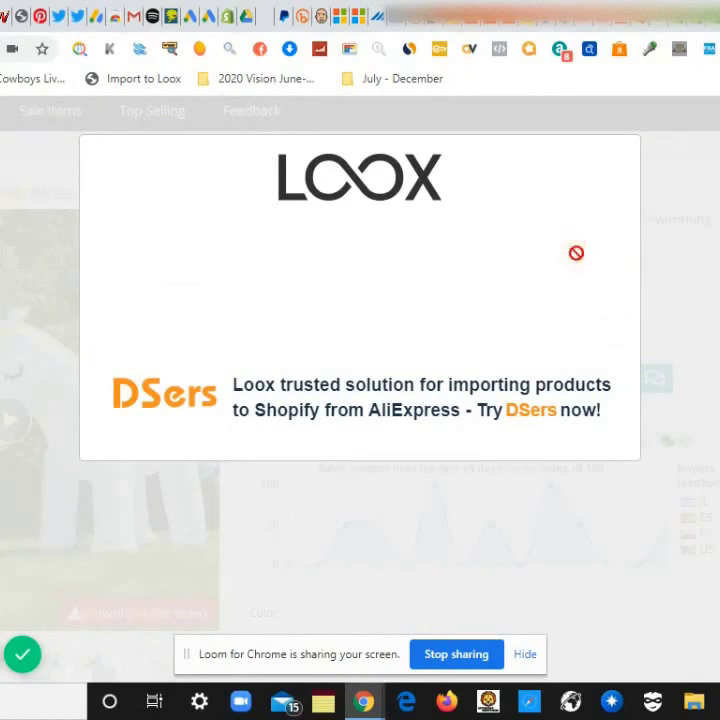
{"action": "left_click", "coordinate": [588, 262]}
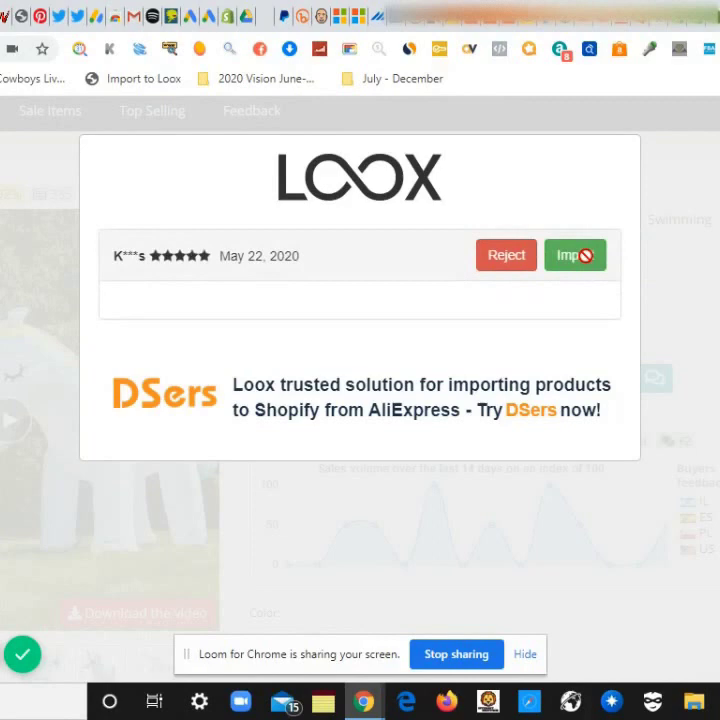
{"action": "left_click", "coordinate": [588, 258]}
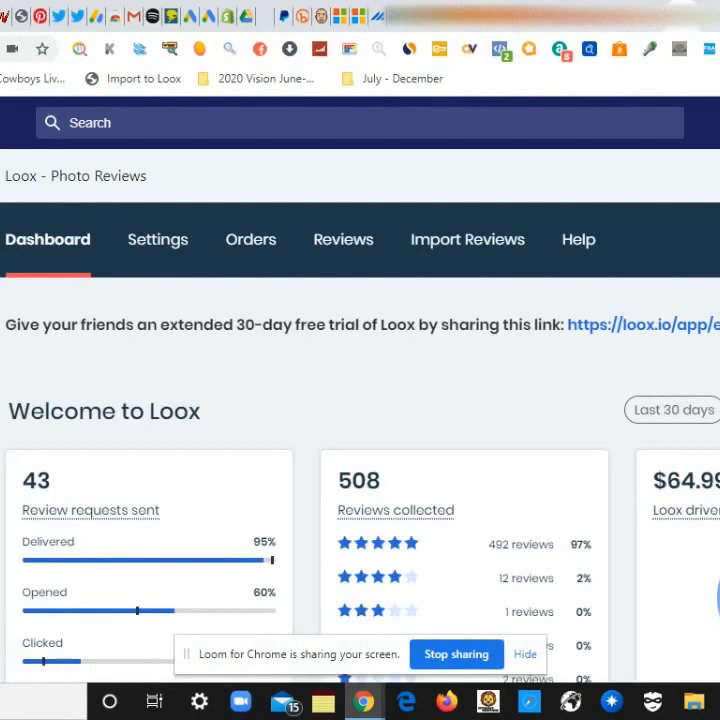
Scroll down the Loox dashboard to view its review statistics.
{"action": "scroll", "coordinate": [360, 450], "scroll_direction": "down", "scroll_amount": 1}
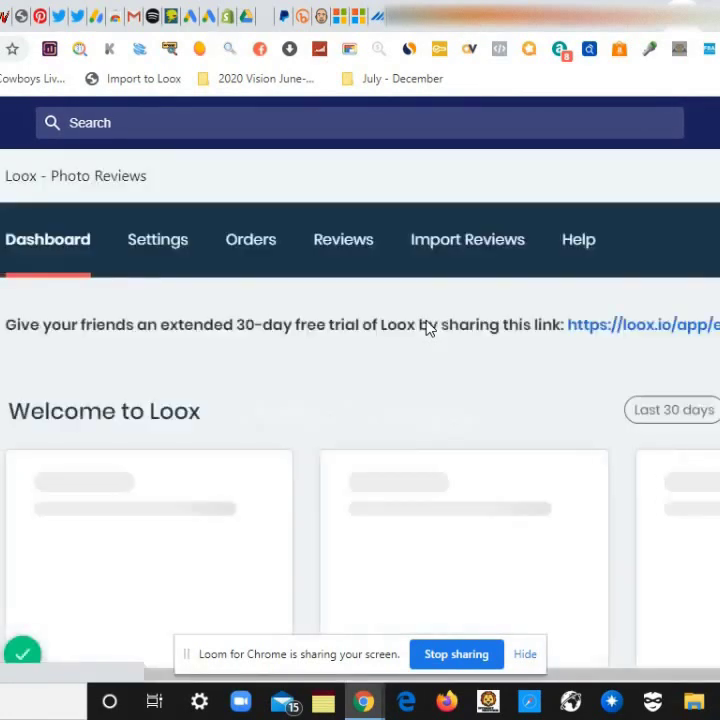
{"action": "left_click", "coordinate": [341, 261]}
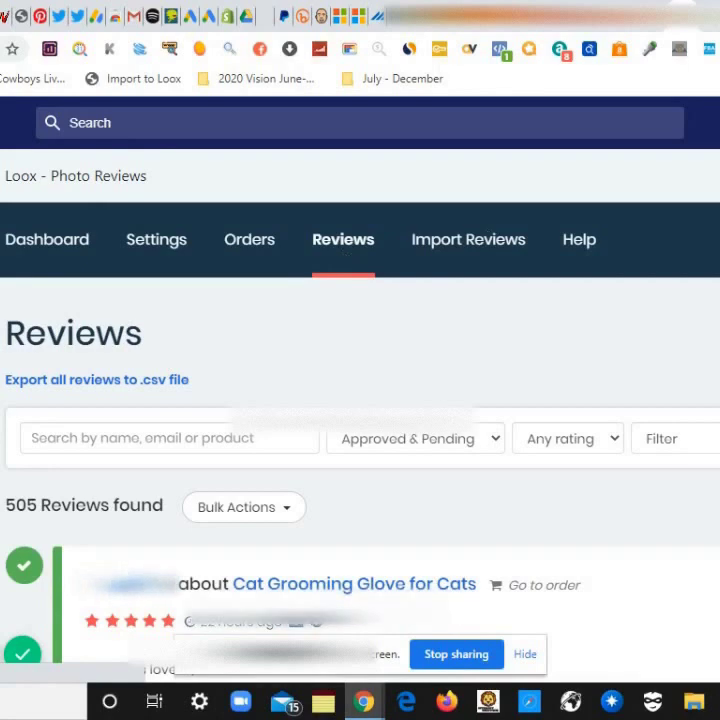
{"action": "scroll", "coordinate": [360, 420], "scroll_direction": "down", "scroll_amount": 1}
{"action": "scroll", "coordinate": [360, 420], "scroll_direction": "down", "scroll_amount": 1}
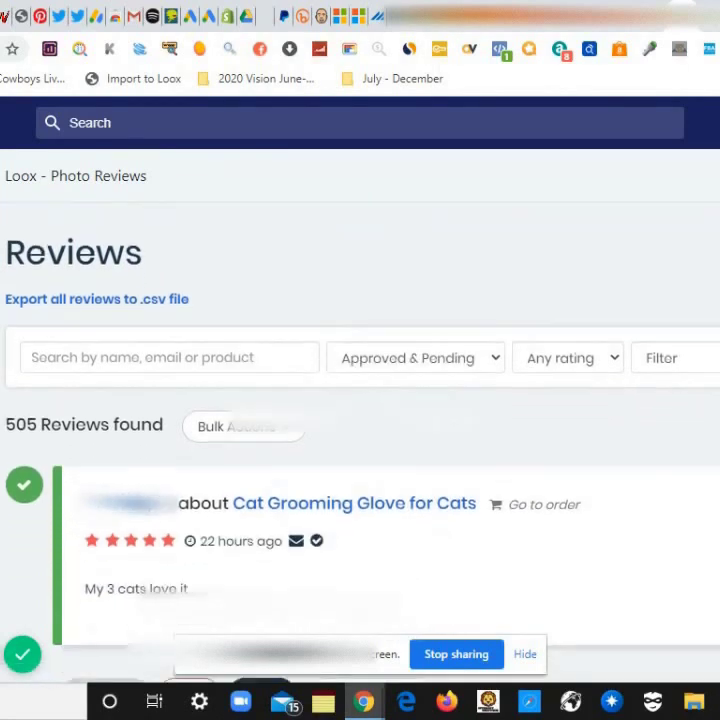
{"action": "scroll", "coordinate": [360, 420], "scroll_direction": "down", "scroll_amount": 1}
{"action": "scroll", "coordinate": [360, 420], "scroll_direction": "down", "scroll_amount": 1}
{"action": "scroll", "coordinate": [360, 420], "scroll_direction": "down", "scroll_amount": 6}
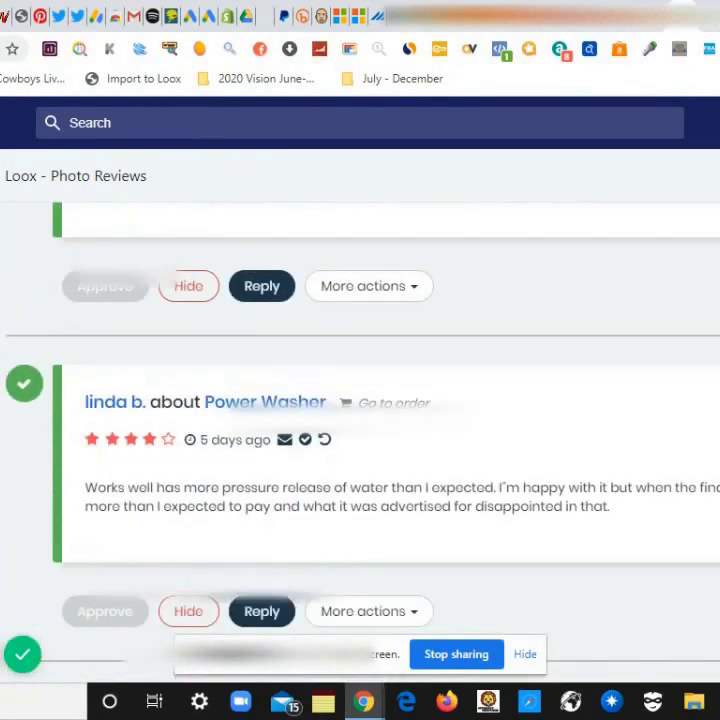
{"action": "scroll", "coordinate": [360, 420], "scroll_direction": "up", "scroll_amount": 2}
{"action": "scroll", "coordinate": [360, 420], "scroll_direction": "down", "scroll_amount": 1}
{"action": "scroll", "coordinate": [360, 420], "scroll_direction": "down", "scroll_amount": 3}
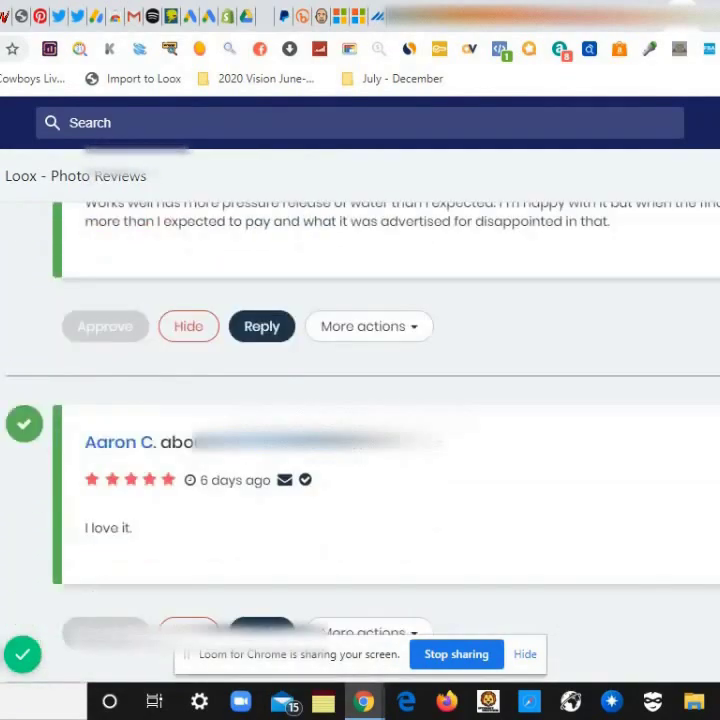
{"action": "scroll", "coordinate": [360, 420], "scroll_direction": "down", "scroll_amount": 1}
{"action": "scroll", "coordinate": [360, 420], "scroll_direction": "down", "scroll_amount": 4}
{"action": "scroll", "coordinate": [360, 420], "scroll_direction": "down", "scroll_amount": 1}
{"action": "scroll", "coordinate": [360, 420], "scroll_direction": "down", "scroll_amount": 2}
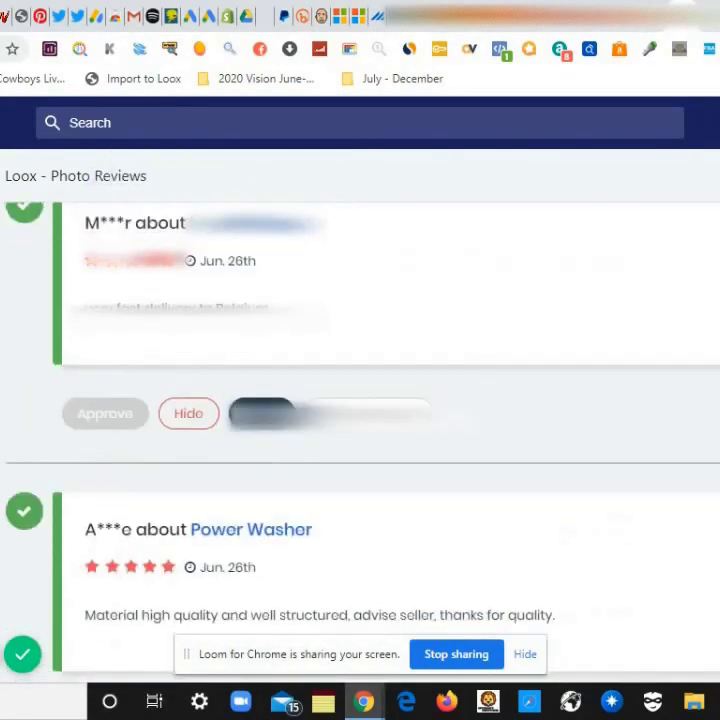
{"action": "scroll", "coordinate": [360, 420], "scroll_direction": "up", "scroll_amount": 3}
{"action": "scroll", "coordinate": [360, 420], "scroll_direction": "up", "scroll_amount": 1}
{"action": "scroll", "coordinate": [360, 420], "scroll_direction": "down", "scroll_amount": 1}
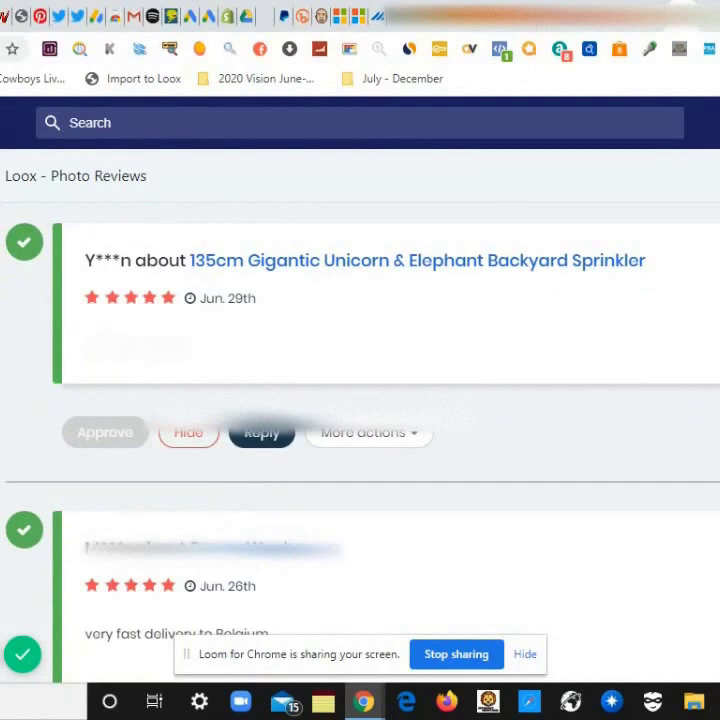
{"action": "scroll", "coordinate": [360, 420], "scroll_direction": "down", "scroll_amount": 1}
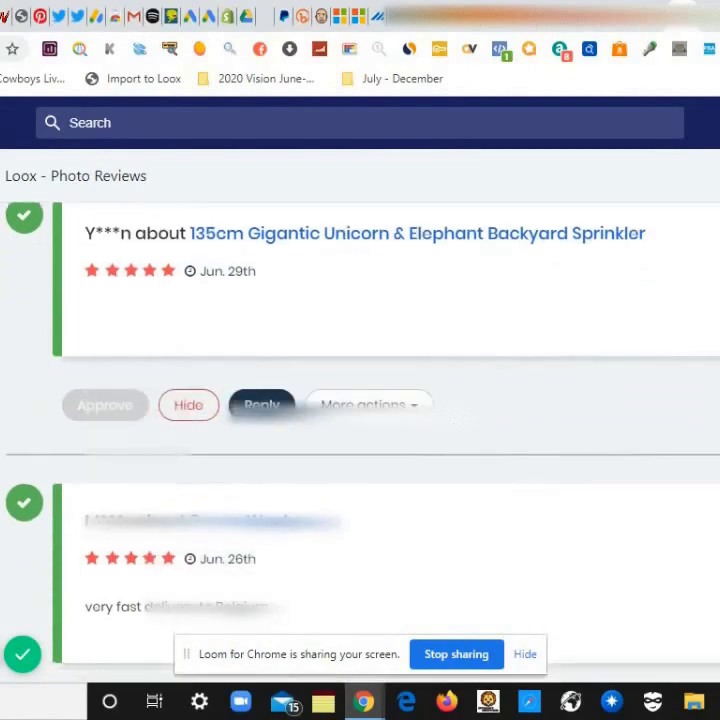
{"action": "scroll", "coordinate": [360, 420], "scroll_direction": "down", "scroll_amount": 4}
{"action": "scroll", "coordinate": [360, 420], "scroll_direction": "down", "scroll_amount": 1}
{"action": "scroll", "coordinate": [360, 420], "scroll_direction": "down", "scroll_amount": 2}
{"action": "scroll", "coordinate": [360, 420], "scroll_direction": "down", "scroll_amount": 1}
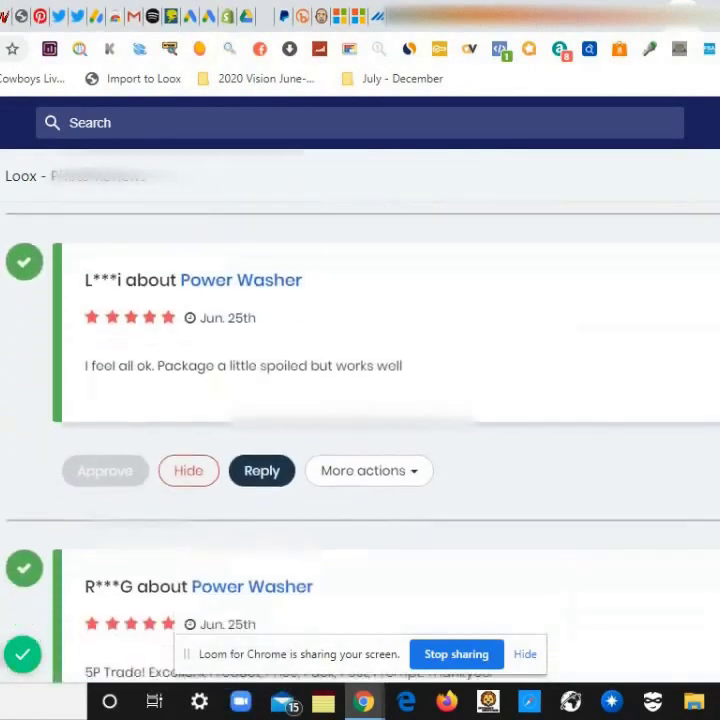
{"action": "scroll", "coordinate": [360, 420], "scroll_direction": "down", "scroll_amount": 2}
{"action": "scroll", "coordinate": [360, 420], "scroll_direction": "down", "scroll_amount": 1}
{"action": "scroll", "coordinate": [360, 420], "scroll_direction": "down", "scroll_amount": 2}
{"action": "scroll", "coordinate": [360, 420], "scroll_direction": "down", "scroll_amount": 2}
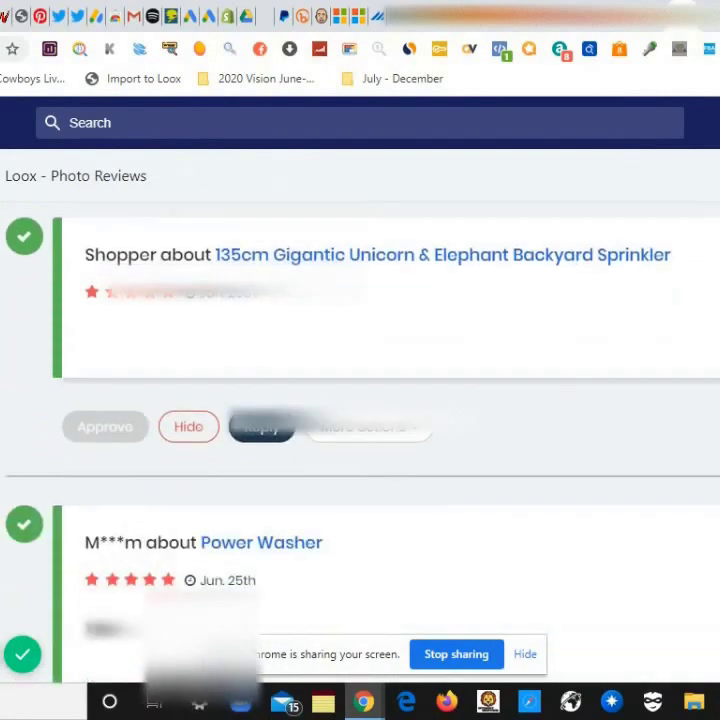
{"action": "scroll", "coordinate": [360, 420], "scroll_direction": "down", "scroll_amount": 1}
{"action": "scroll", "coordinate": [360, 420], "scroll_direction": "down", "scroll_amount": 1}
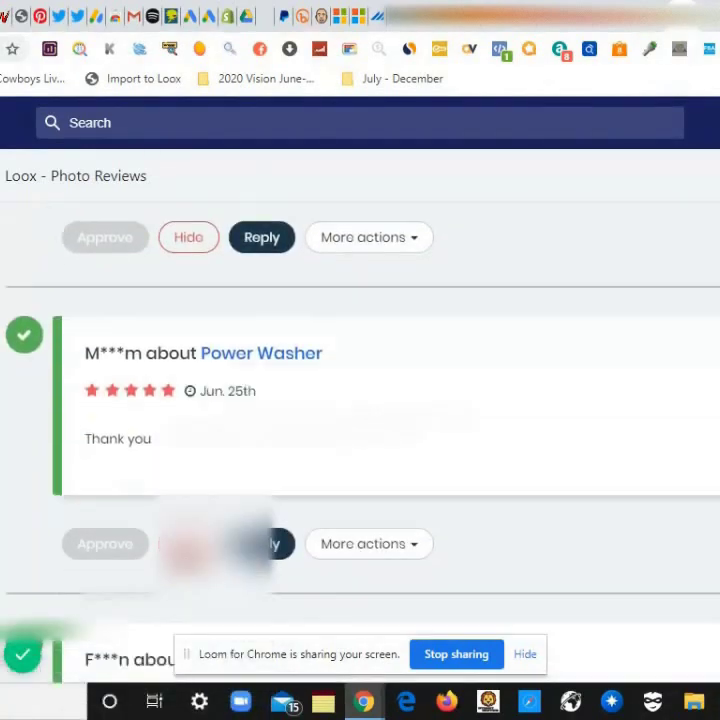
{"action": "scroll", "coordinate": [360, 420], "scroll_direction": "down", "scroll_amount": 2}
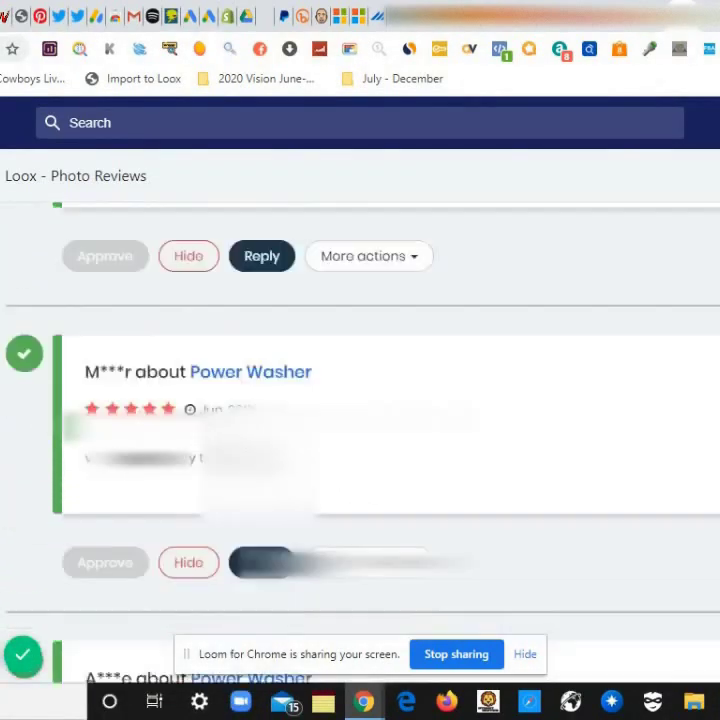
{"action": "scroll", "coordinate": [360, 420], "scroll_direction": "up", "scroll_amount": 3}
{"action": "scroll", "coordinate": [360, 420], "scroll_direction": "up", "scroll_amount": 3}
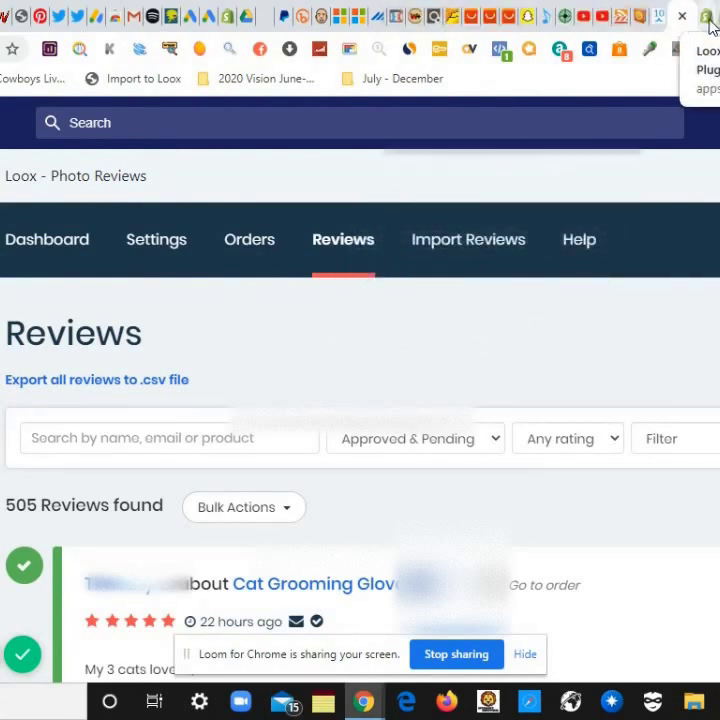
Switch to the browser tab showing the Loox – Photo Reviews App Store listing.
{"action": "left_click", "coordinate": [707, 16]}
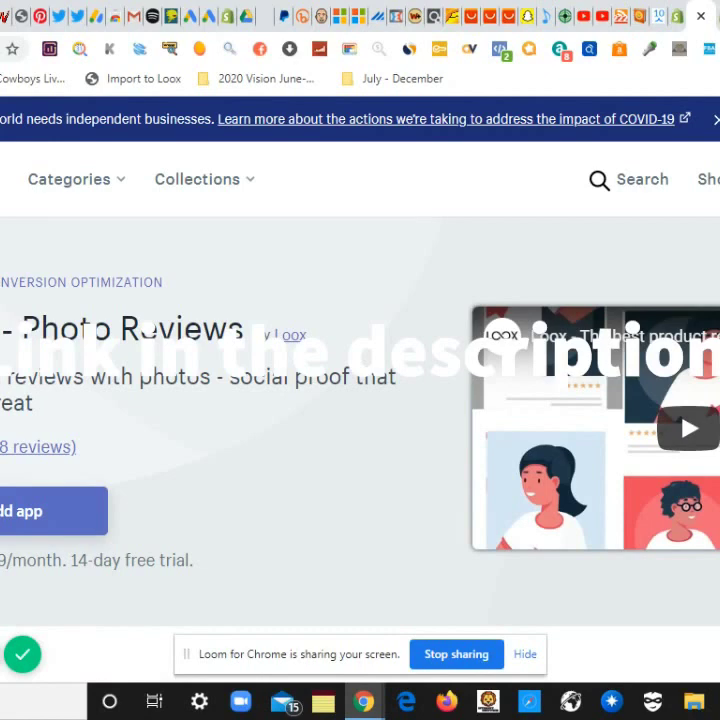
{"action": "scroll", "coordinate": [360, 400], "scroll_direction": "down", "scroll_amount": 1}
{"action": "scroll", "coordinate": [360, 400], "scroll_direction": "down", "scroll_amount": 1}
{"action": "scroll", "coordinate": [360, 400], "scroll_direction": "down", "scroll_amount": 2}
{"action": "scroll", "coordinate": [360, 400], "scroll_direction": "down", "scroll_amount": 1}
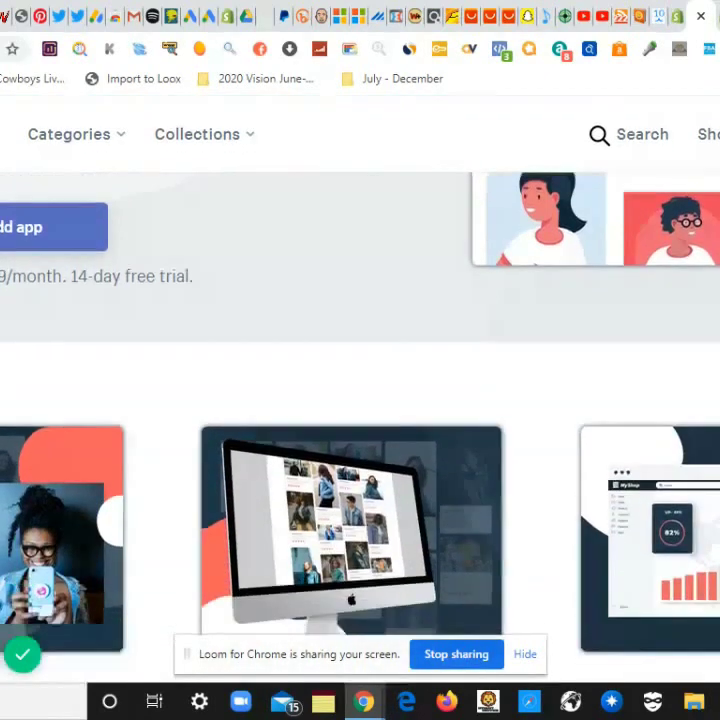
{"action": "scroll", "coordinate": [360, 400], "scroll_direction": "down", "scroll_amount": 1}
{"action": "scroll", "coordinate": [360, 400], "scroll_direction": "down", "scroll_amount": 1}
{"action": "scroll", "coordinate": [360, 400], "scroll_direction": "down", "scroll_amount": 1}
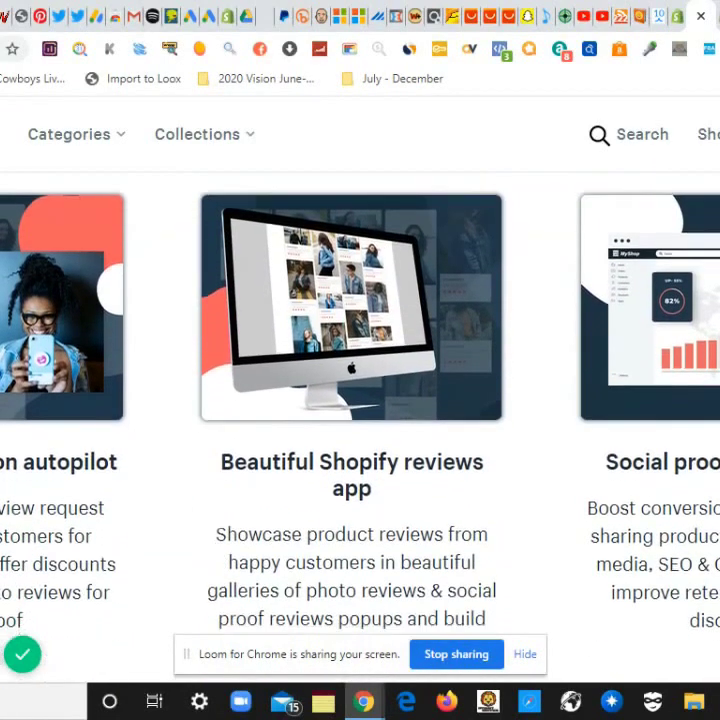
{"action": "scroll", "coordinate": [360, 400], "scroll_direction": "down", "scroll_amount": 1}
{"action": "scroll", "coordinate": [360, 400], "scroll_direction": "down", "scroll_amount": 2}
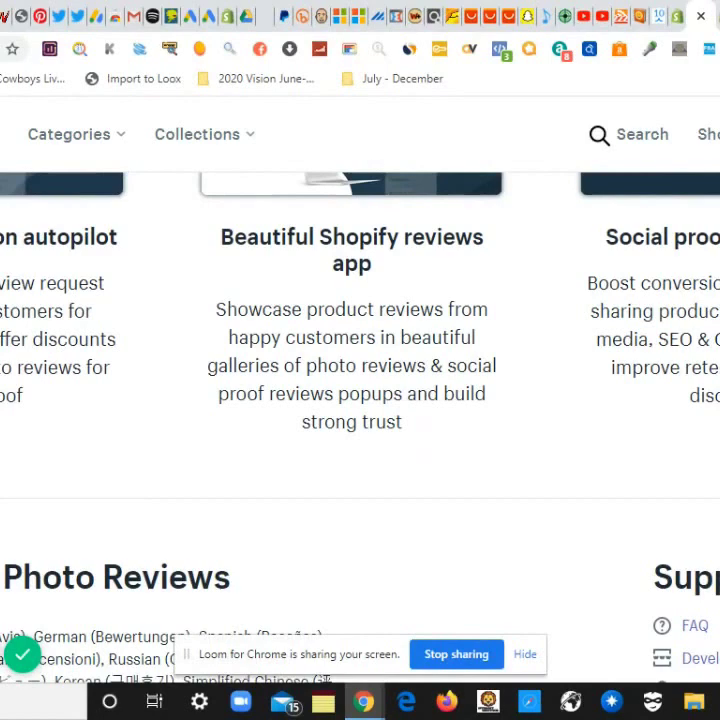
{"action": "scroll", "coordinate": [360, 400], "scroll_direction": "down", "scroll_amount": 2}
{"action": "scroll", "coordinate": [360, 400], "scroll_direction": "down", "scroll_amount": 1}
{"action": "scroll", "coordinate": [360, 400], "scroll_direction": "down", "scroll_amount": 1}
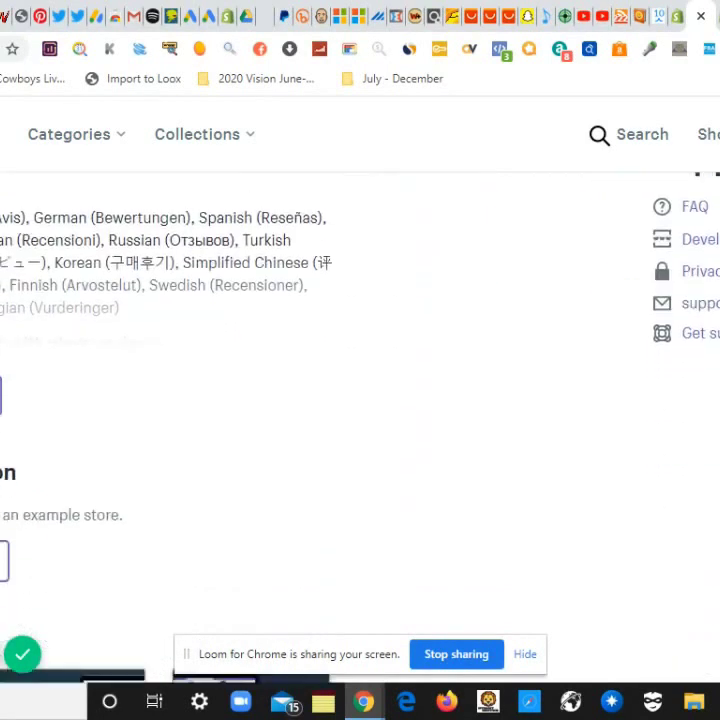
{"action": "scroll", "coordinate": [360, 400], "scroll_direction": "down", "scroll_amount": 1}
{"action": "scroll", "coordinate": [360, 400], "scroll_direction": "up", "scroll_amount": 1}
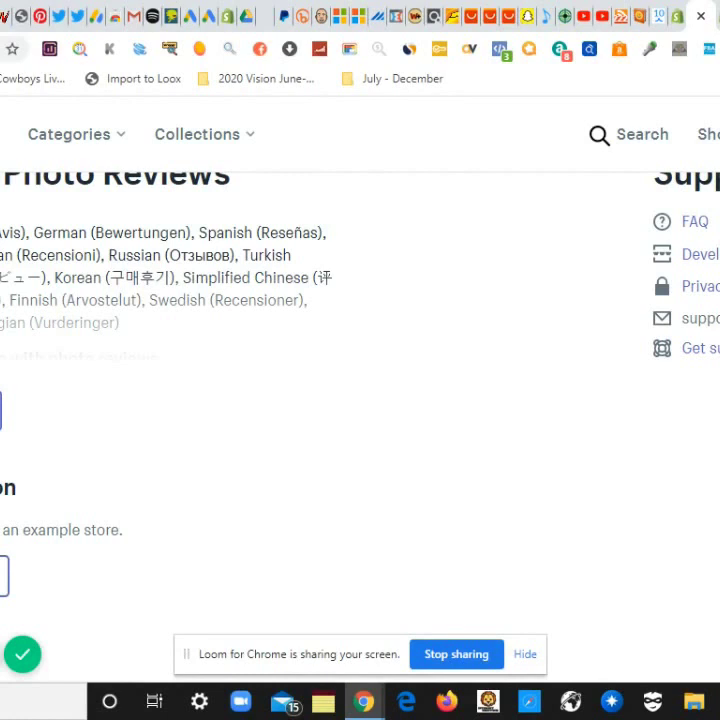
{"action": "scroll", "coordinate": [200, 240], "scroll_direction": "down", "scroll_amount": 1}
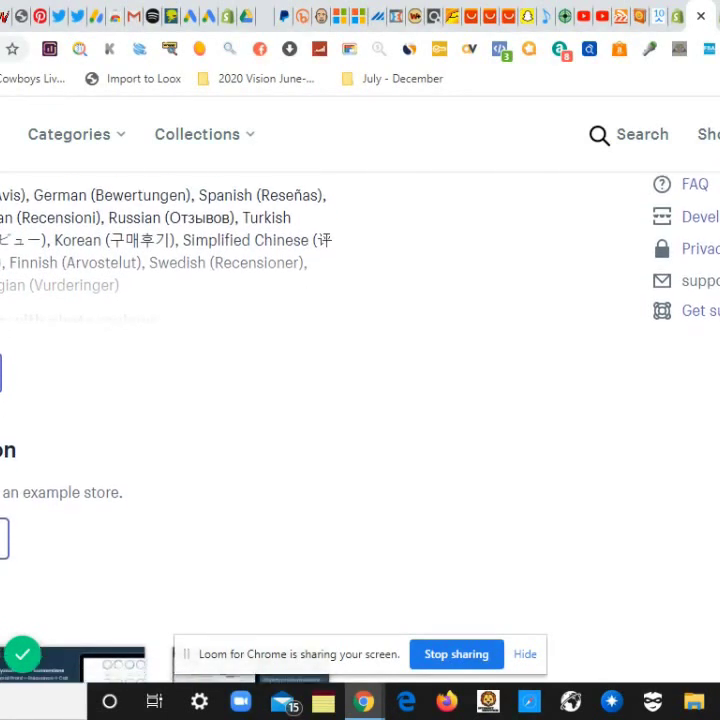
{"action": "scroll", "coordinate": [360, 400], "scroll_direction": "down", "scroll_amount": 2}
{"action": "scroll", "coordinate": [360, 400], "scroll_direction": "down", "scroll_amount": 2}
{"action": "scroll", "coordinate": [360, 400], "scroll_direction": "down", "scroll_amount": 2}
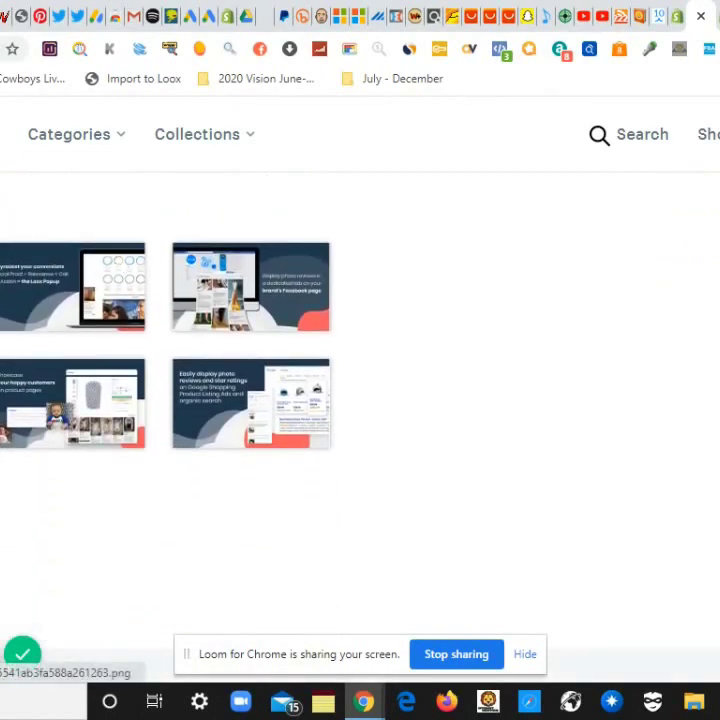
{"action": "left_click", "coordinate": [72, 400]}
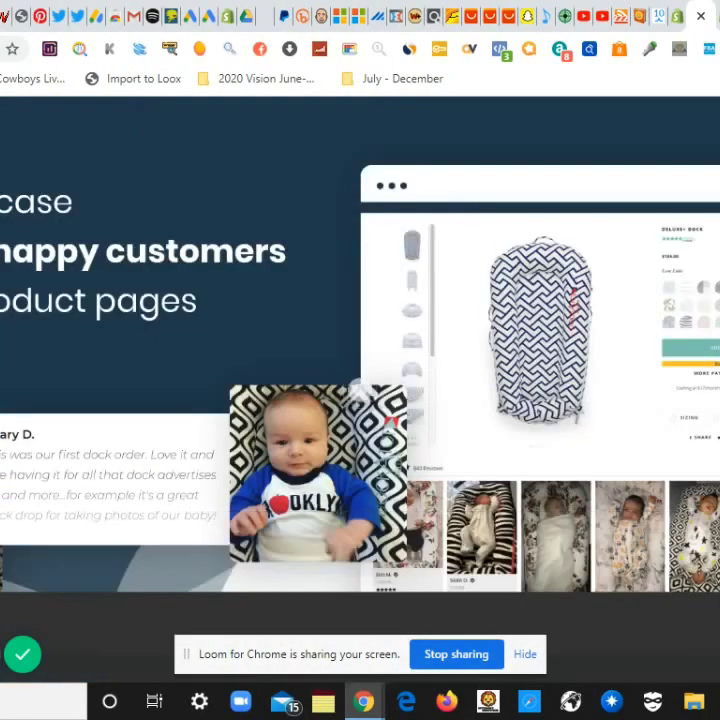
{"action": "key", "text": "Escape"}
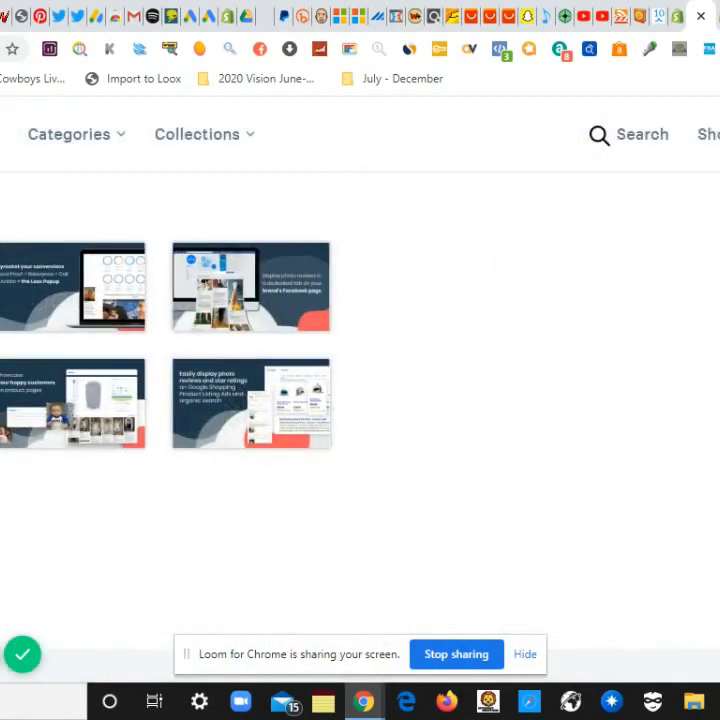
{"action": "scroll", "coordinate": [360, 400], "scroll_direction": "down", "scroll_amount": 10}
{"action": "scroll", "coordinate": [360, 400], "scroll_direction": "up", "scroll_amount": 1}
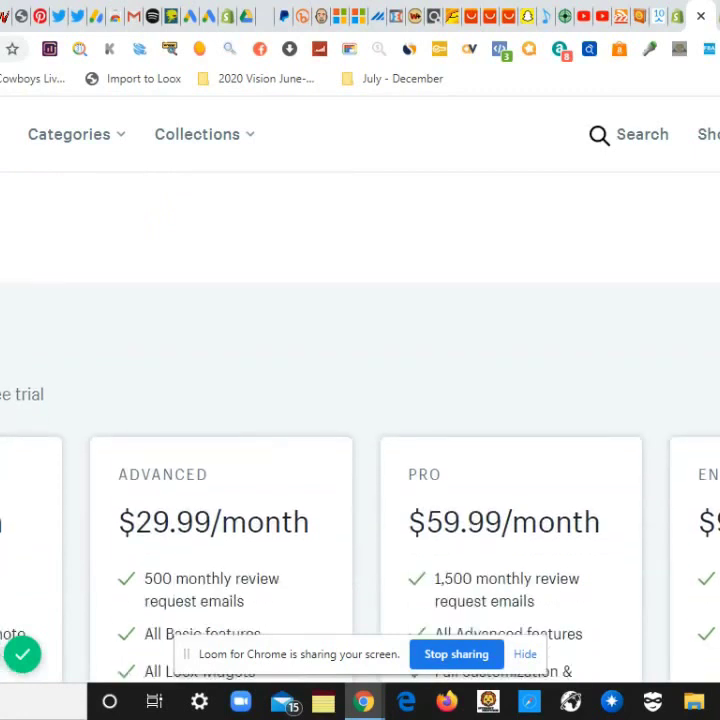
{"action": "scroll", "coordinate": [360, 400], "scroll_direction": "down", "scroll_amount": 1}
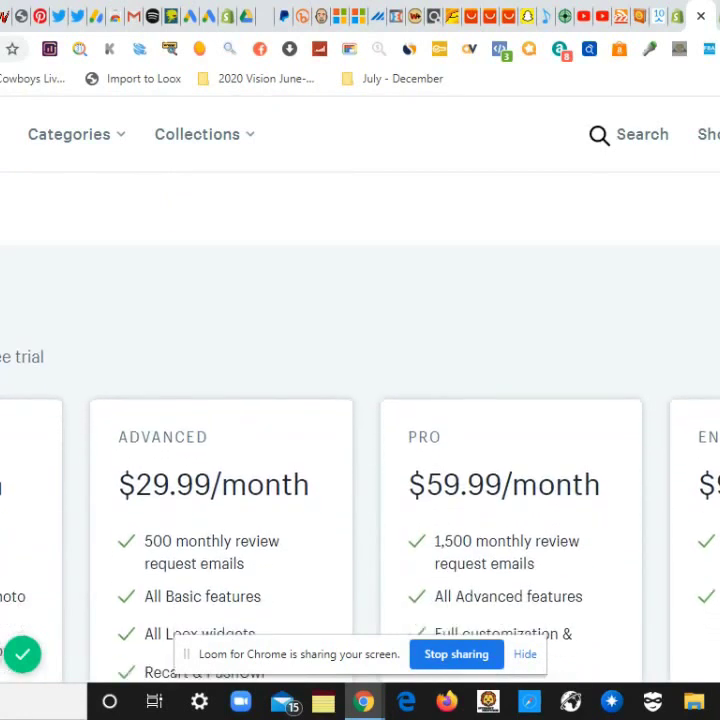
{"action": "scroll", "coordinate": [360, 400], "scroll_direction": "down", "scroll_amount": 1}
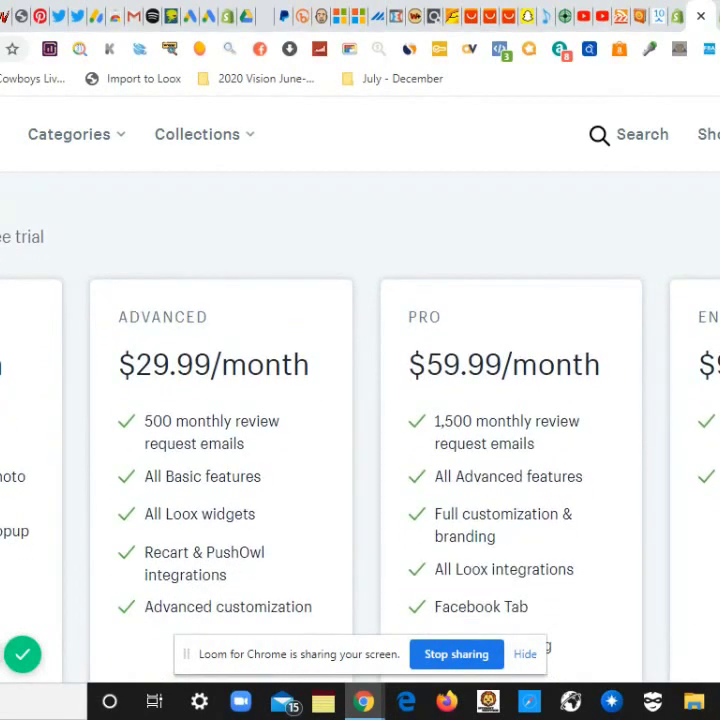
{"action": "scroll", "coordinate": [360, 400], "scroll_direction": "down", "scroll_amount": 1}
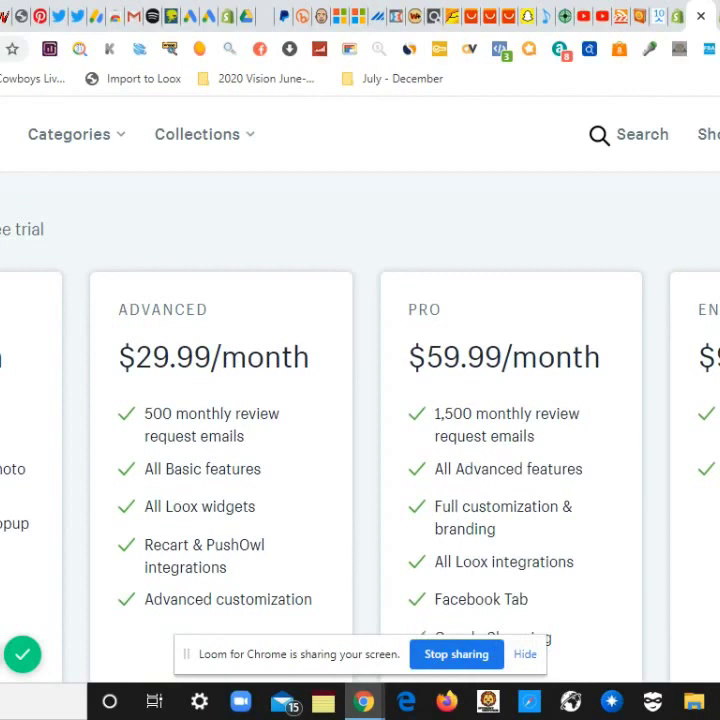
{"action": "scroll", "coordinate": [360, 400], "scroll_direction": "down", "scroll_amount": 1}
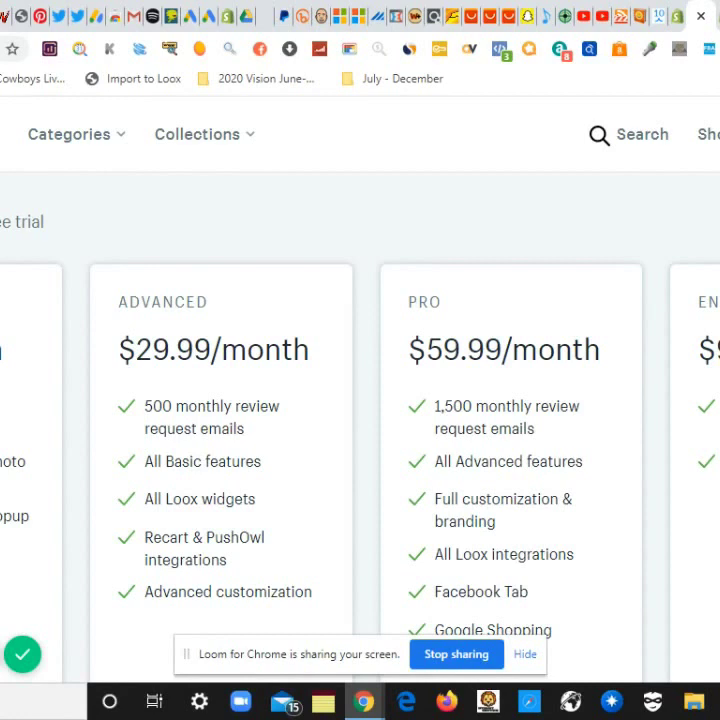
{"action": "scroll", "coordinate": [360, 400], "scroll_direction": "down", "scroll_amount": 1}
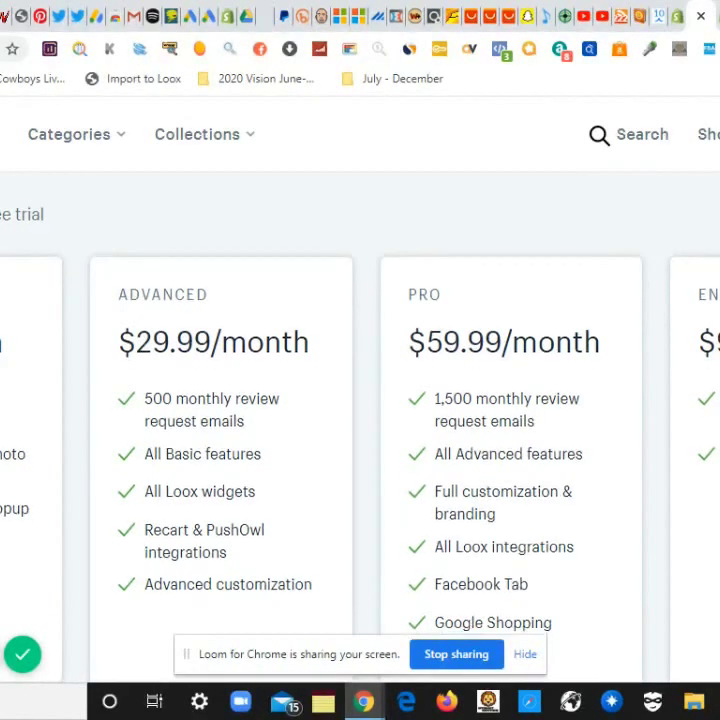
{"action": "scroll", "coordinate": [360, 400], "scroll_direction": "down", "scroll_amount": 1}
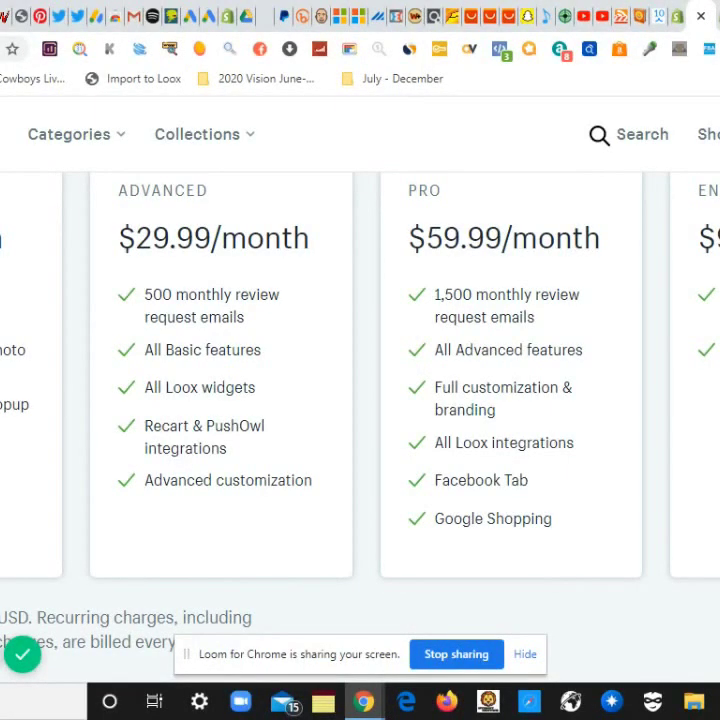
{"action": "scroll", "coordinate": [360, 400], "scroll_direction": "down", "scroll_amount": 1}
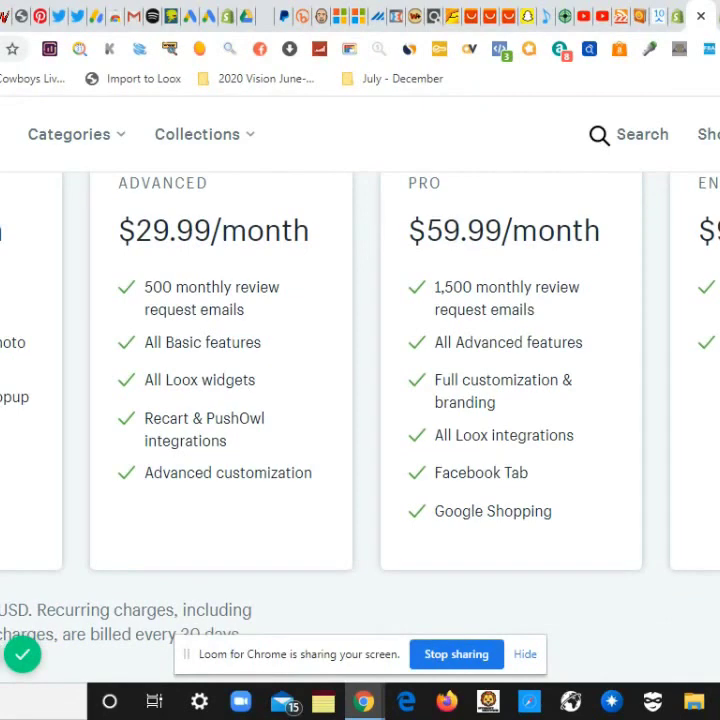
{"action": "scroll", "coordinate": [360, 400], "scroll_direction": "down", "scroll_amount": 1}
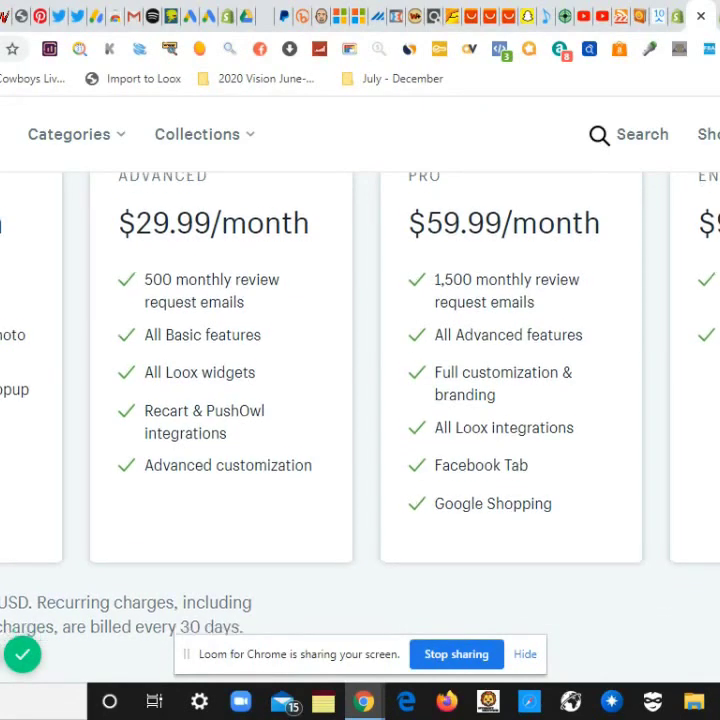
{"action": "scroll", "coordinate": [360, 400], "scroll_direction": "up", "scroll_amount": 1}
{"action": "scroll", "coordinate": [360, 400], "scroll_direction": "up", "scroll_amount": 1}
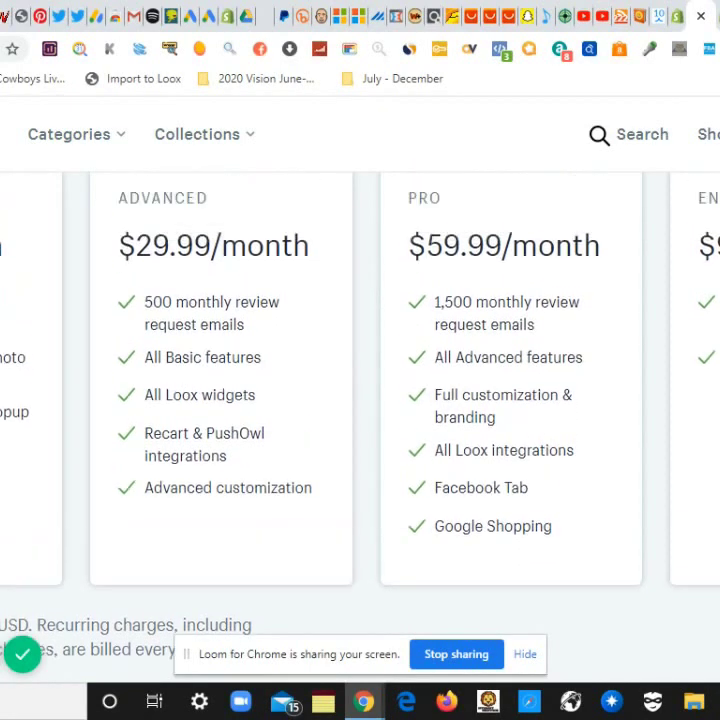
{"action": "scroll", "coordinate": [360, 400], "scroll_direction": "down", "scroll_amount": 1}
{"action": "scroll", "coordinate": [360, 400], "scroll_direction": "down", "scroll_amount": 1}
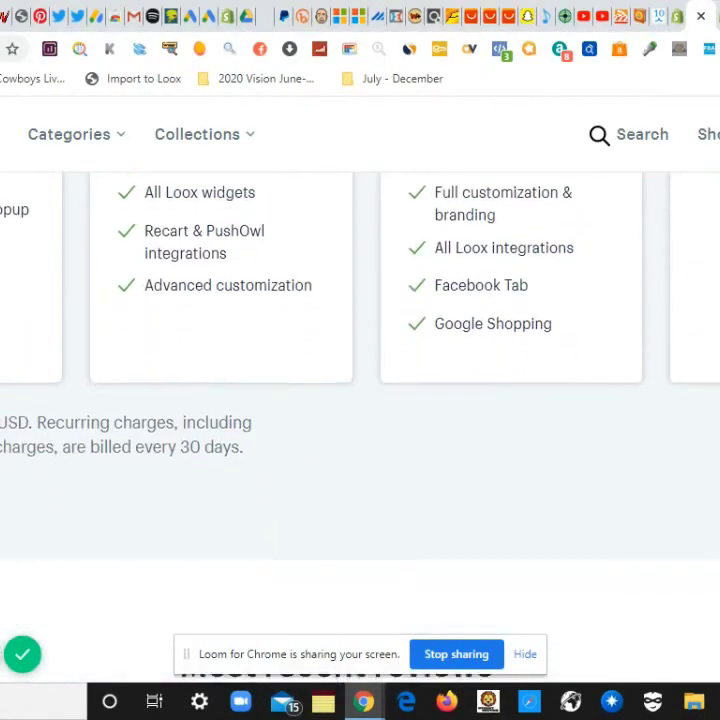
{"action": "scroll", "coordinate": [360, 400], "scroll_direction": "down", "scroll_amount": 1}
{"action": "scroll", "coordinate": [360, 400], "scroll_direction": "down", "scroll_amount": 3}
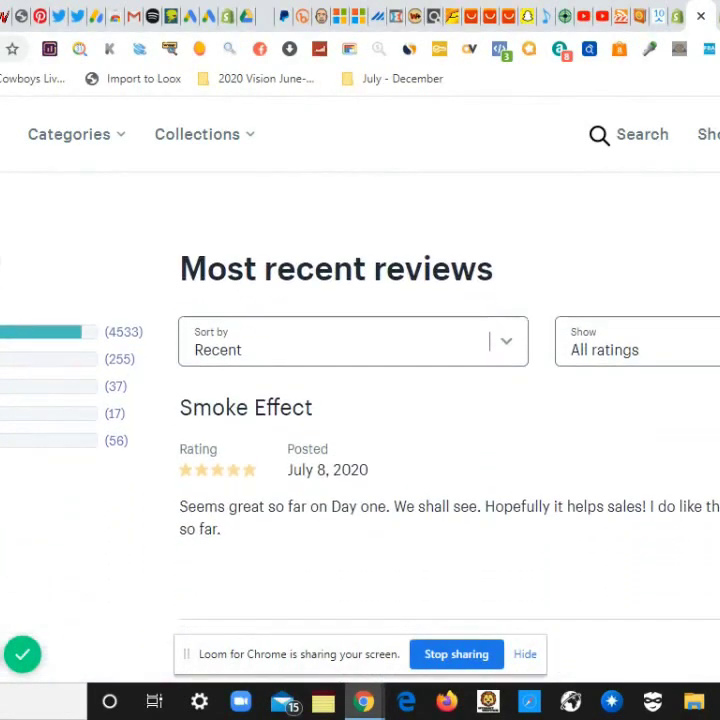
{"action": "scroll", "coordinate": [360, 400], "scroll_direction": "down", "scroll_amount": 1}
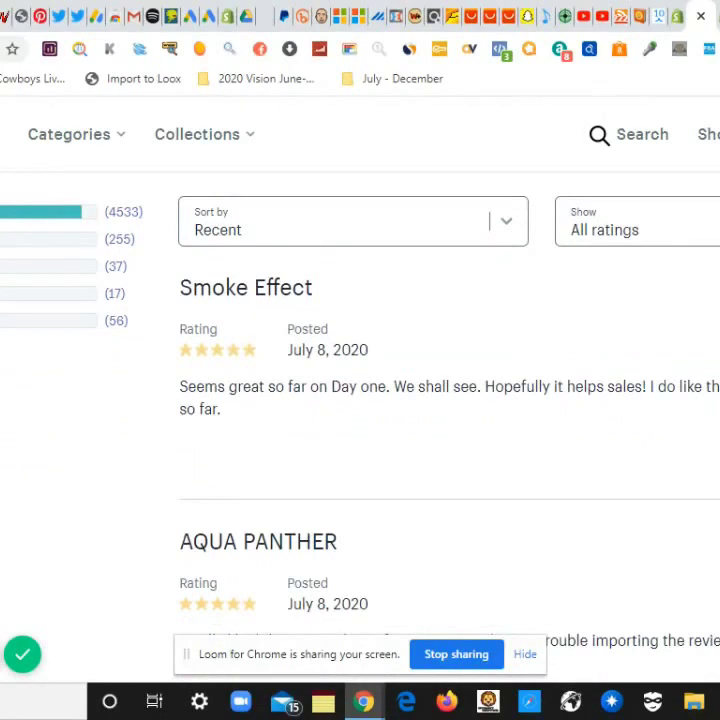
{"action": "scroll", "coordinate": [360, 400], "scroll_direction": "up", "scroll_amount": 2}
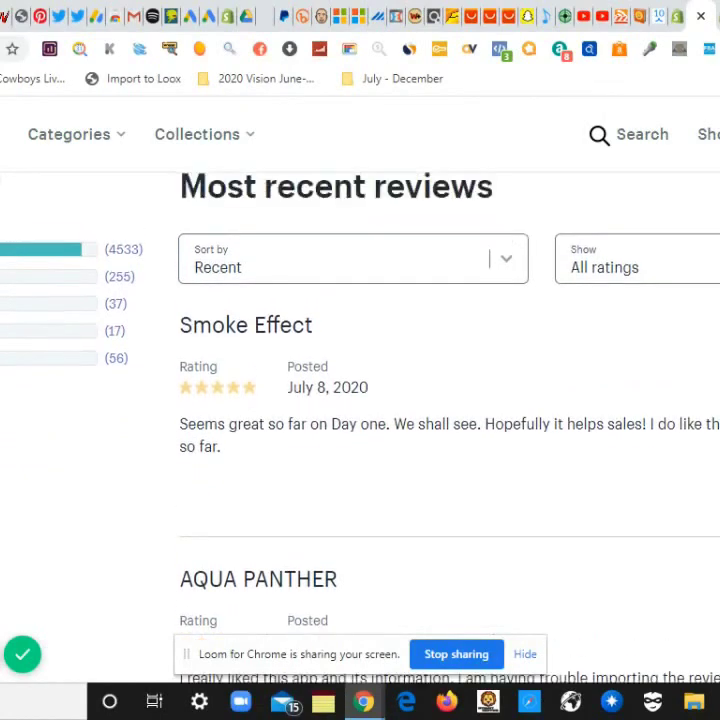
{"action": "scroll", "coordinate": [360, 400], "scroll_direction": "down", "scroll_amount": 2}
{"action": "scroll", "coordinate": [360, 400], "scroll_direction": "down", "scroll_amount": 1}
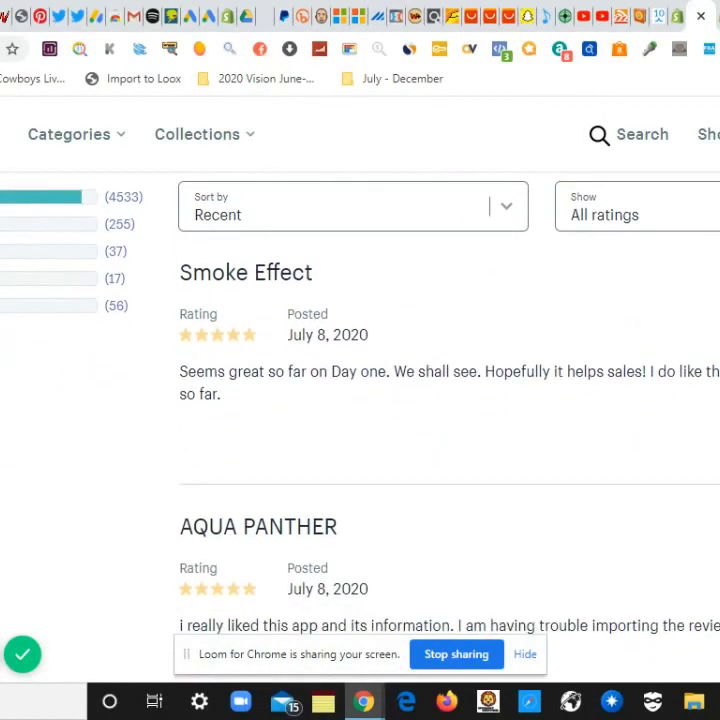
{"action": "scroll", "coordinate": [360, 400], "scroll_direction": "down", "scroll_amount": 4}
{"action": "scroll", "coordinate": [360, 400], "scroll_direction": "down", "scroll_amount": 2}
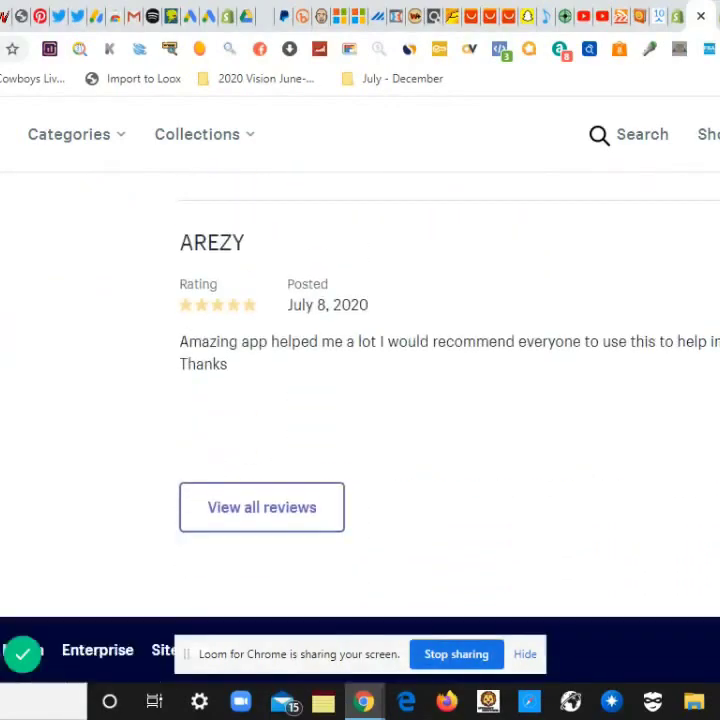
{"action": "scroll", "coordinate": [360, 400], "scroll_direction": "down", "scroll_amount": 2}
{"action": "scroll", "coordinate": [360, 400], "scroll_direction": "up", "scroll_amount": 8}
{"action": "scroll", "coordinate": [360, 400], "scroll_direction": "up", "scroll_amount": 2}
{"action": "scroll", "coordinate": [360, 400], "scroll_direction": "up", "scroll_amount": 10}
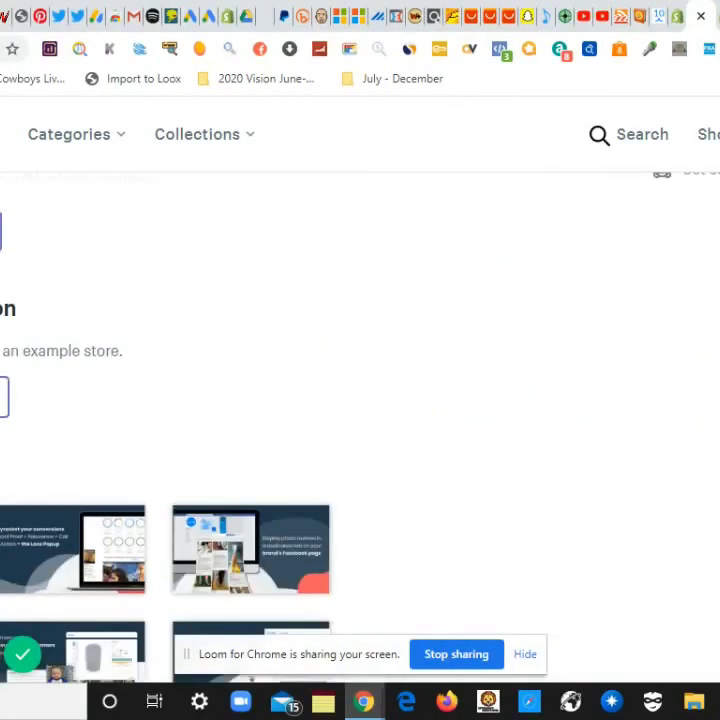
{"action": "scroll", "coordinate": [360, 400], "scroll_direction": "up", "scroll_amount": 5}
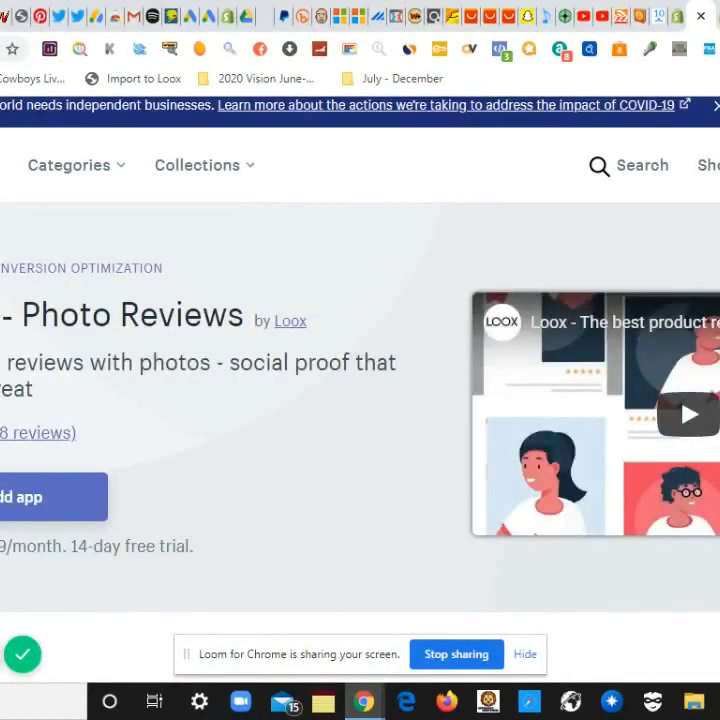